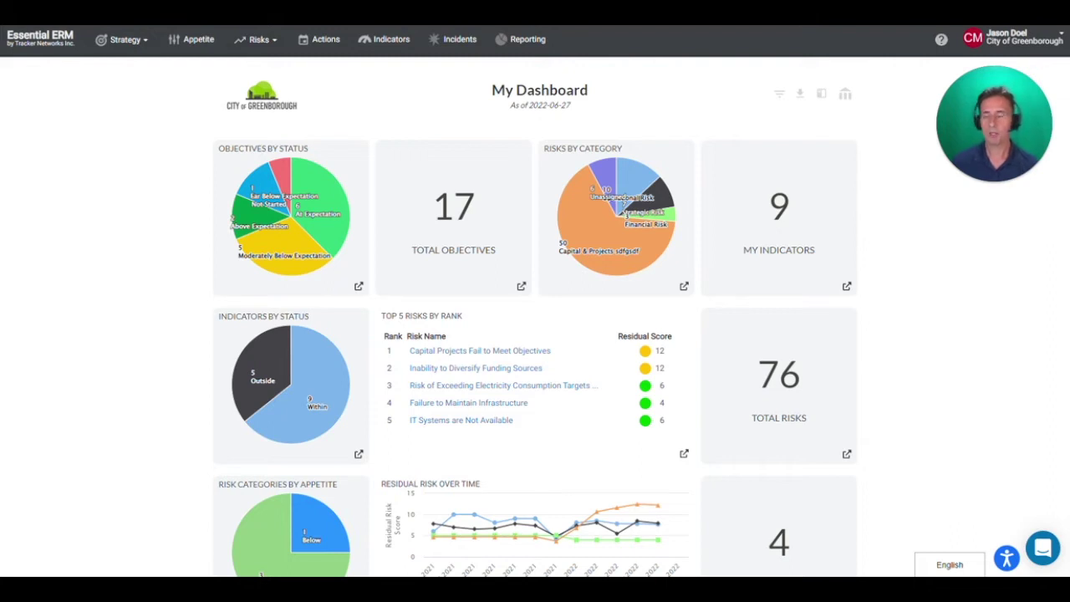
# From the Risks console, add and save the risk 'Car is stolen from my driveway' and open it.
pyautogui.moveTo(255, 41)
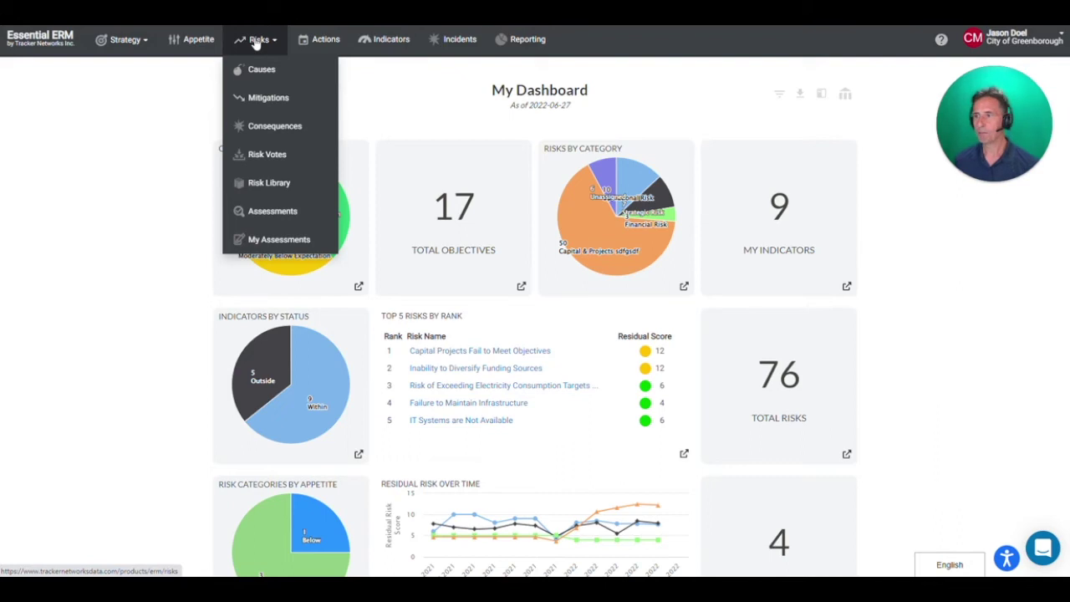
pyautogui.click(255, 42)
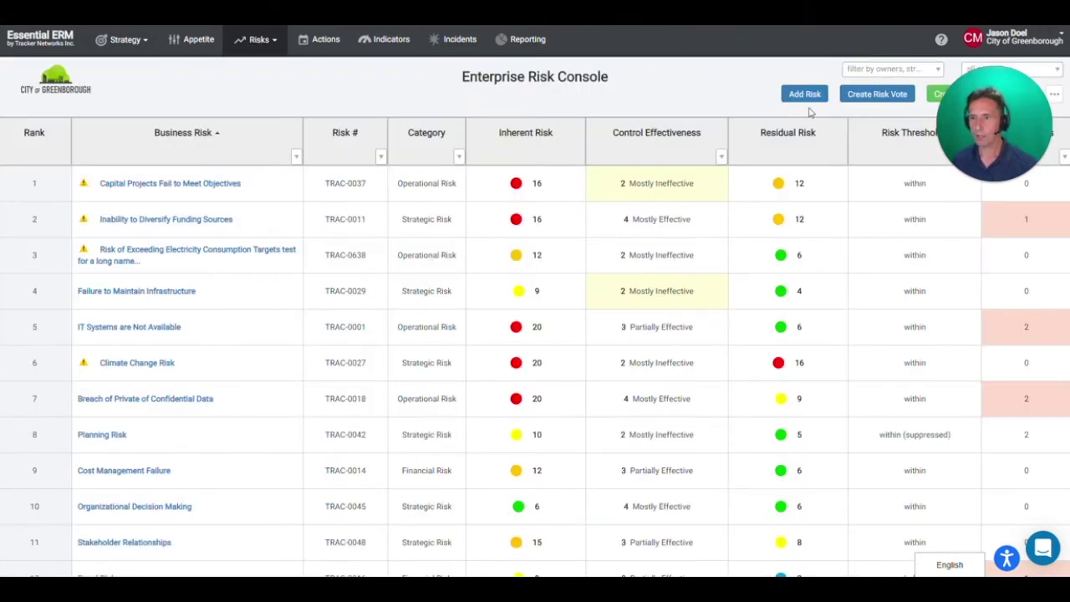
pyautogui.click(806, 95)
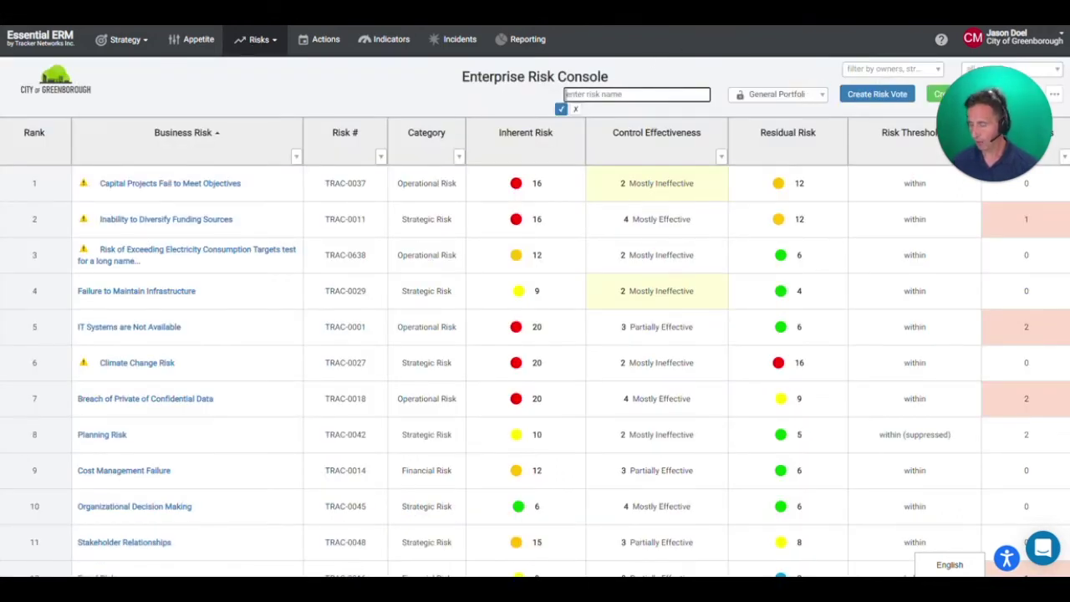
pyautogui.write('Car is stolen from driveway')
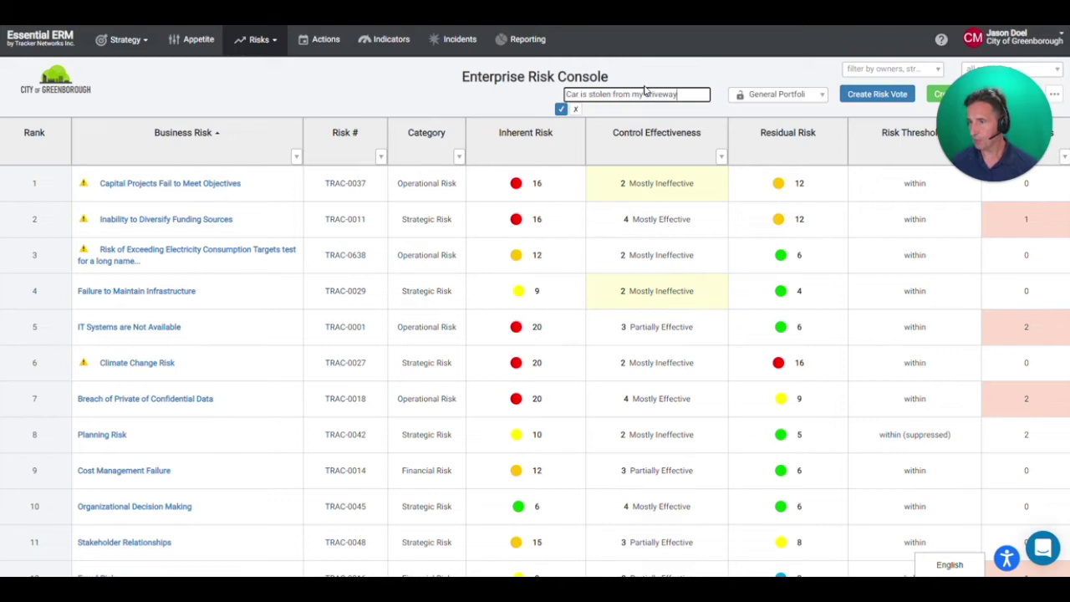
pyautogui.click(563, 110)
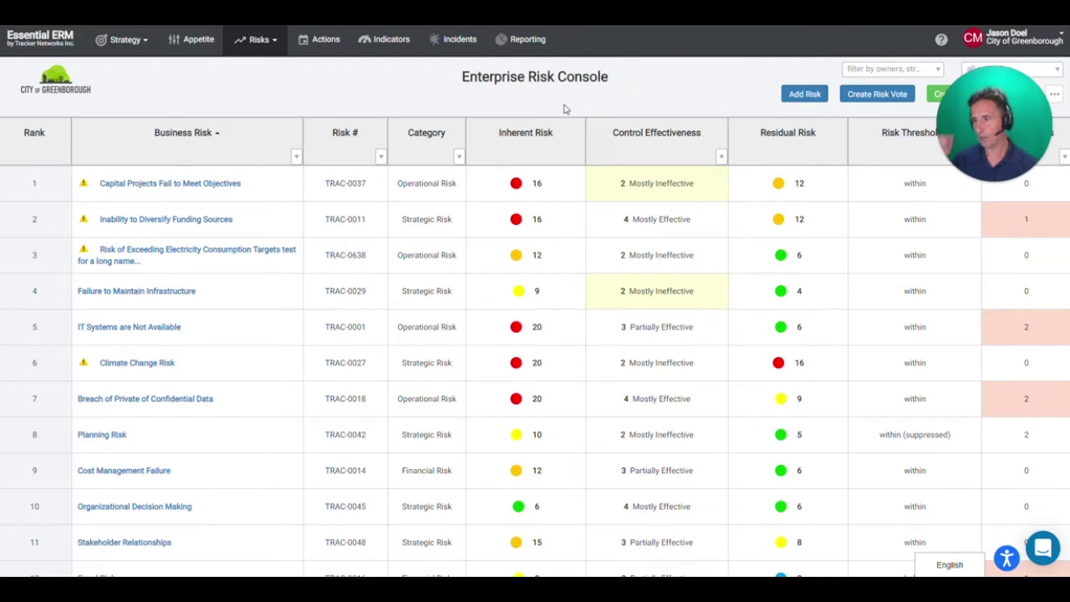
pyautogui.scroll(-2, 493, 129)
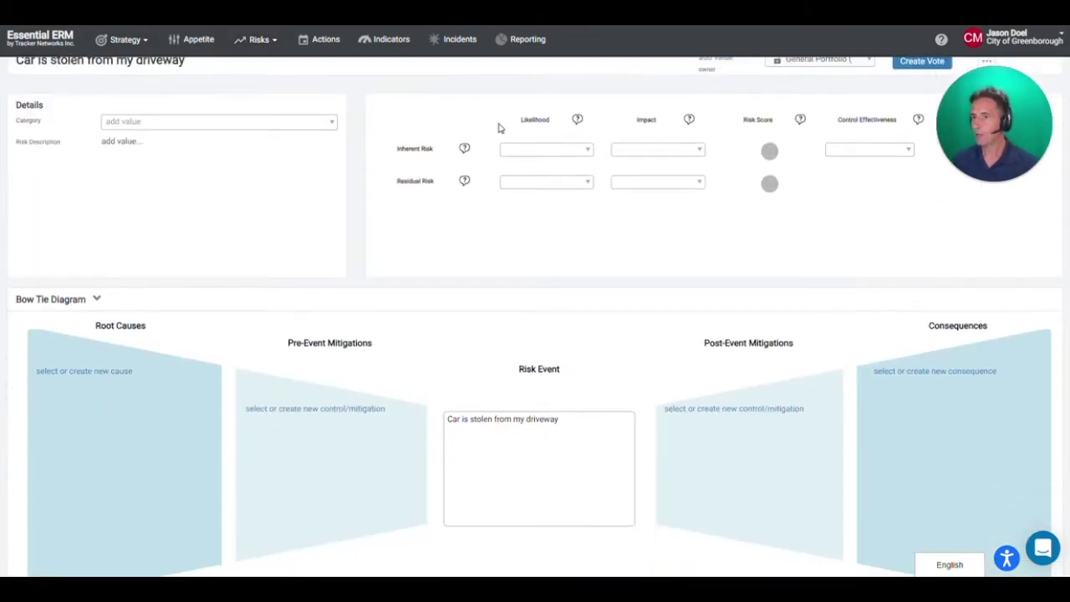
pyautogui.scroll(-1, 507, 122)
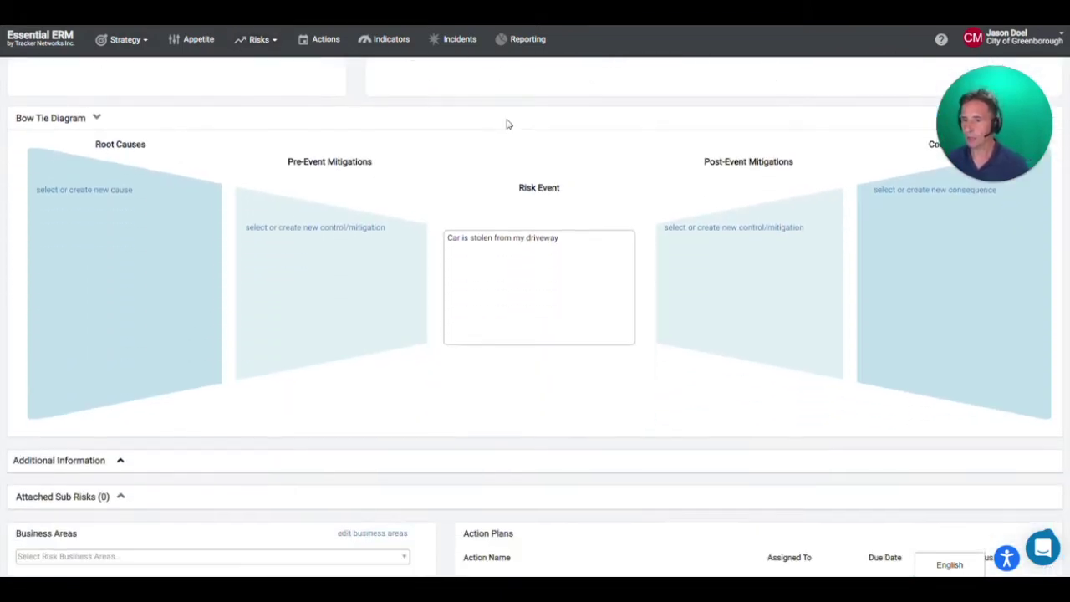
pyautogui.scroll(1, 506, 122)
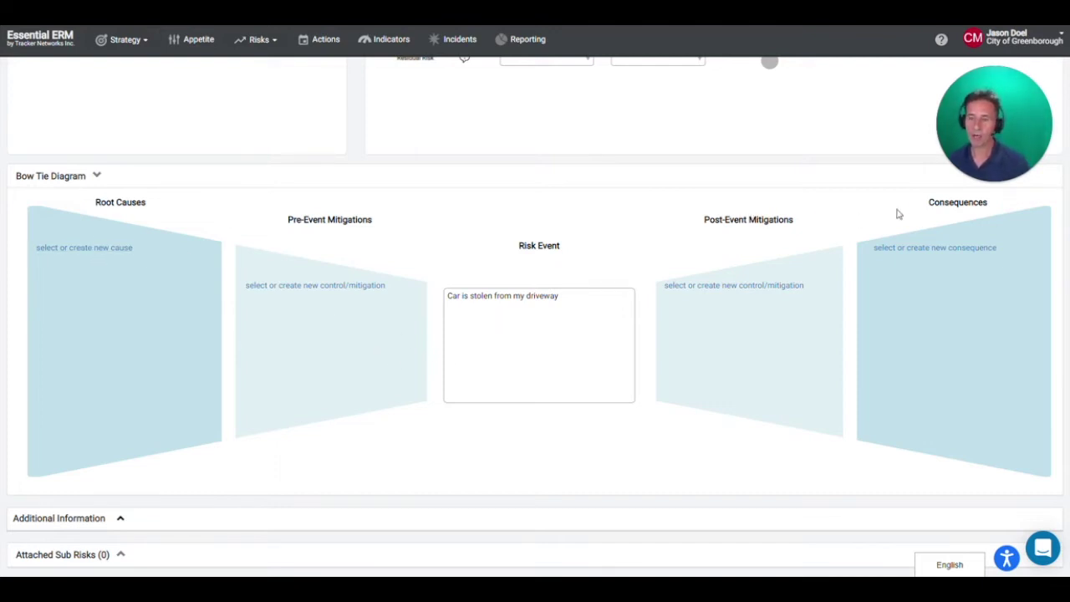
pyautogui.moveTo(946, 193)
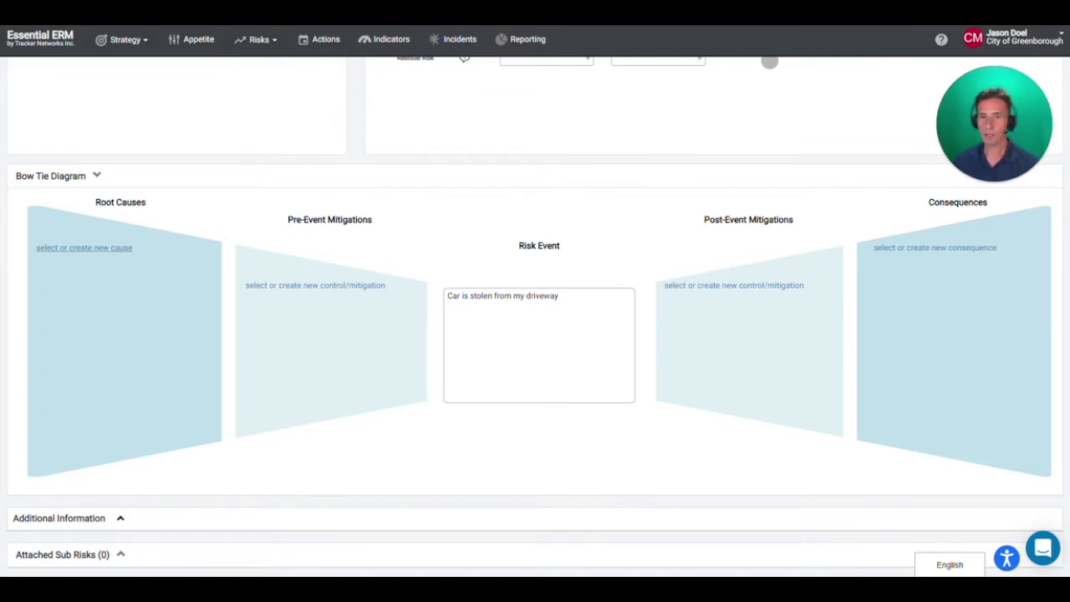
pyautogui.click(84, 248)
# Add root causes 'Parking my car in a visible location' and 'Leave key close to the door'.
pyautogui.click(93, 251)
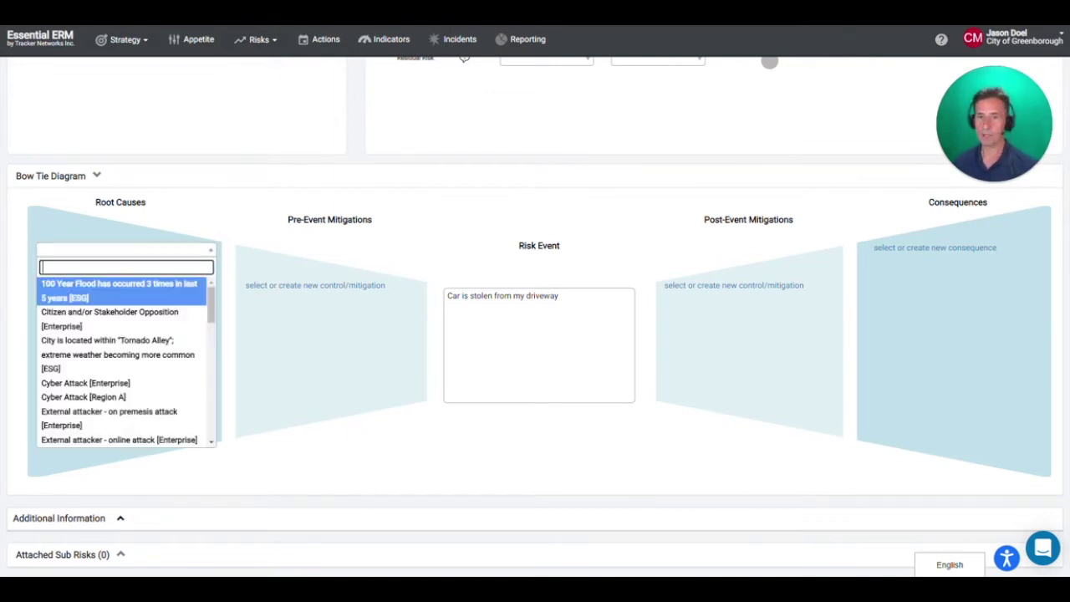
pyautogui.write('Pa')
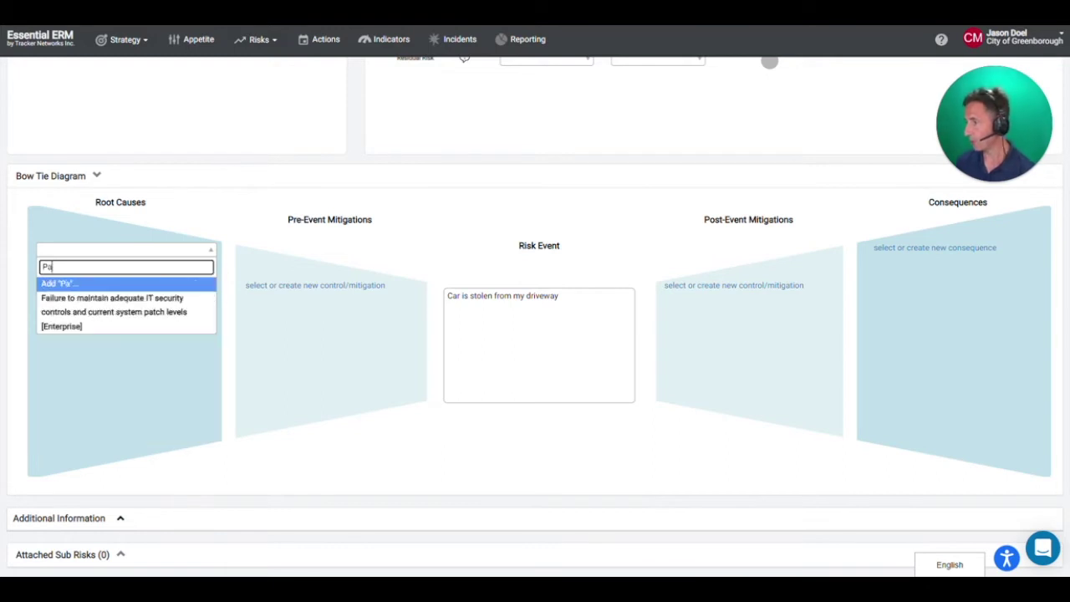
pyautogui.write('rking my car ')
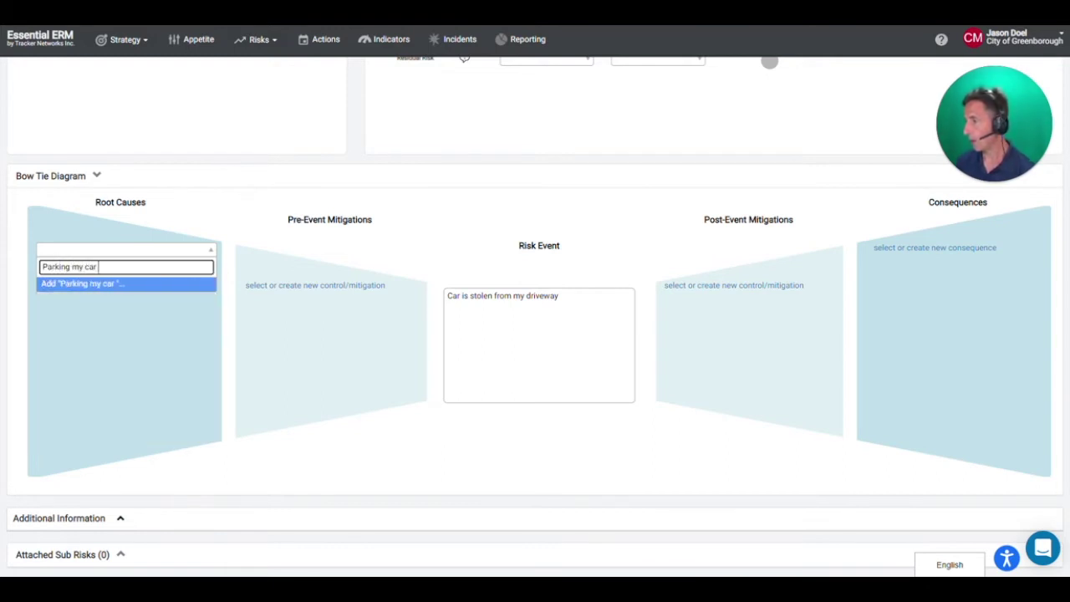
pyautogui.write('in a visible location')
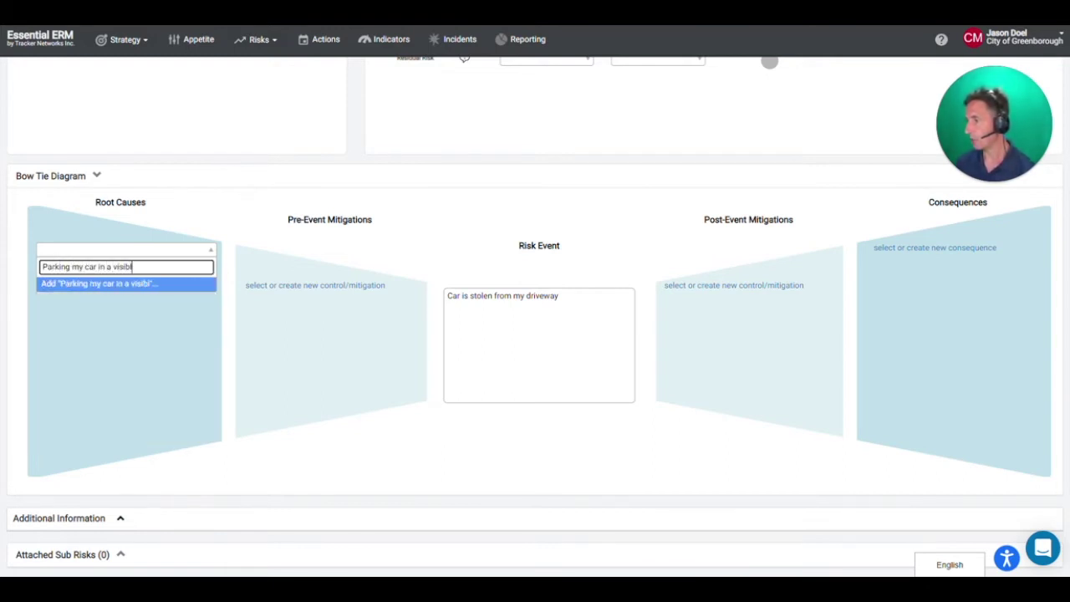
pyautogui.press('Return')
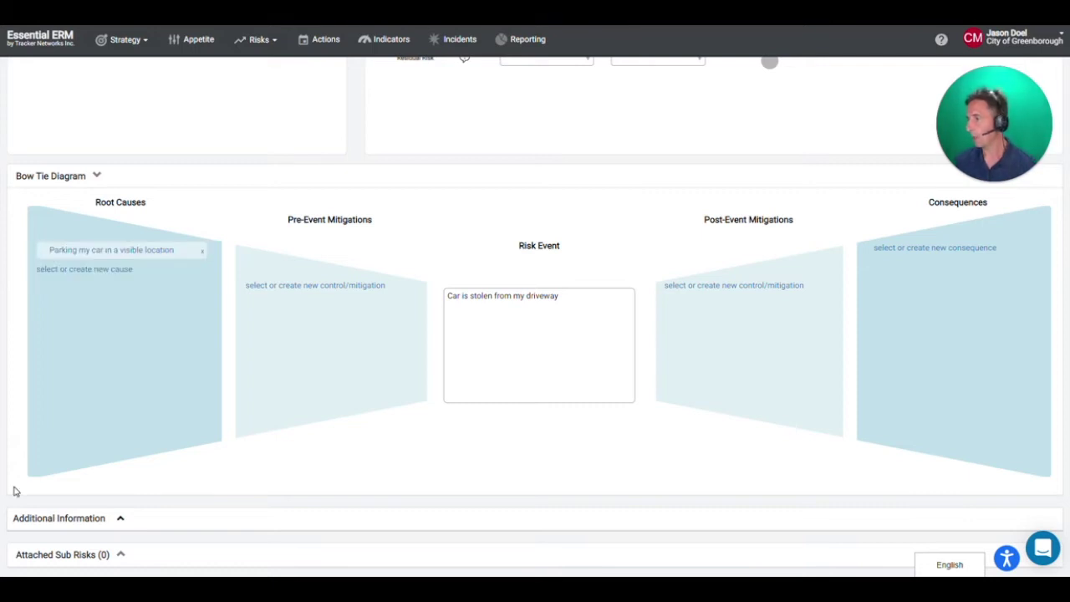
pyautogui.click(102, 271)
pyautogui.click(103, 273)
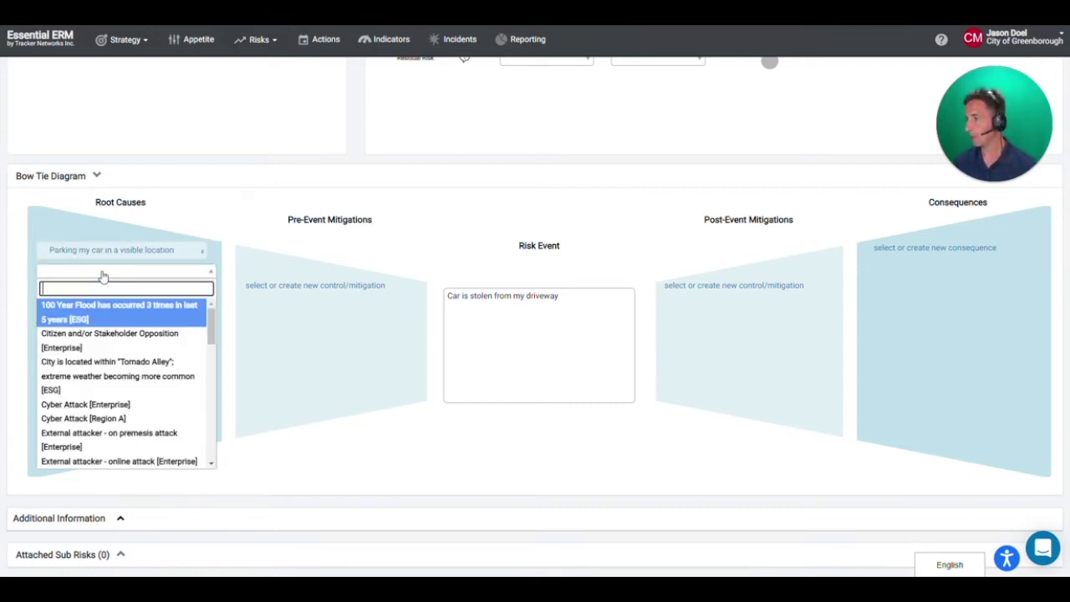
pyautogui.write('Lea')
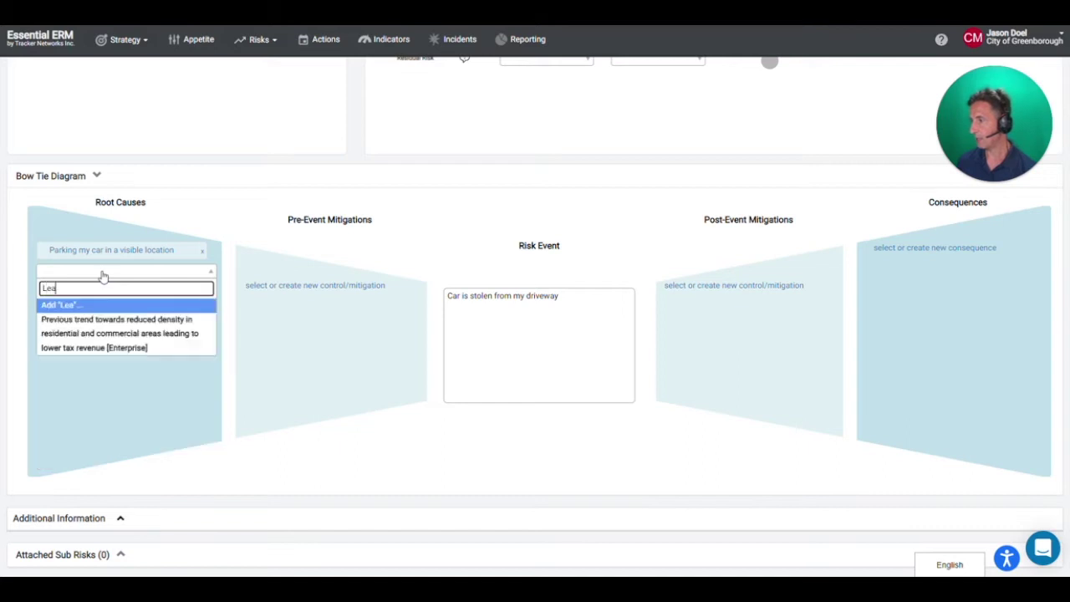
pyautogui.write('ve key')
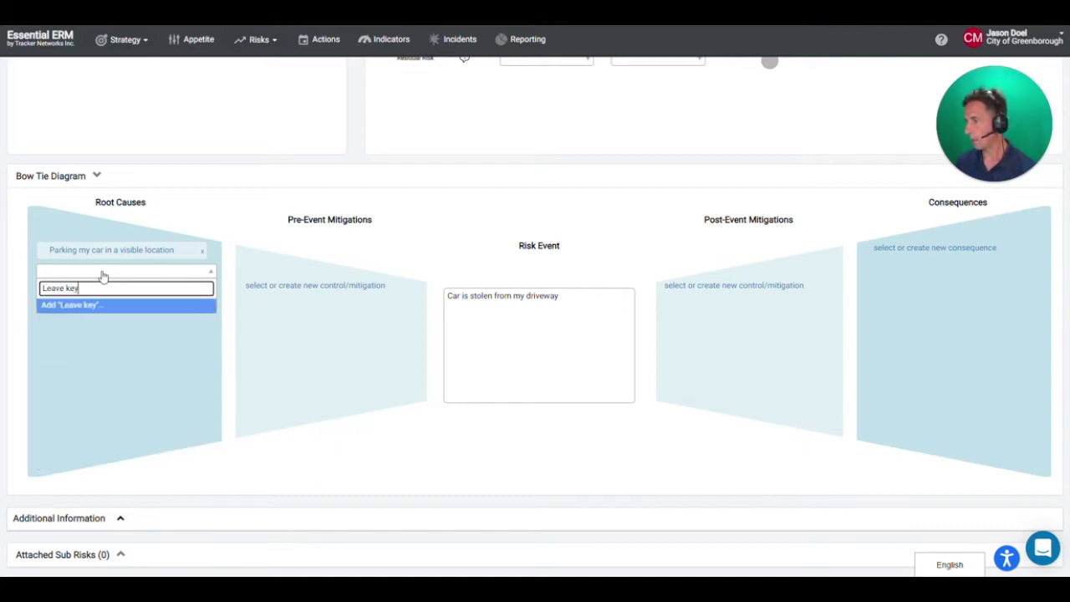
pyautogui.write(' s')
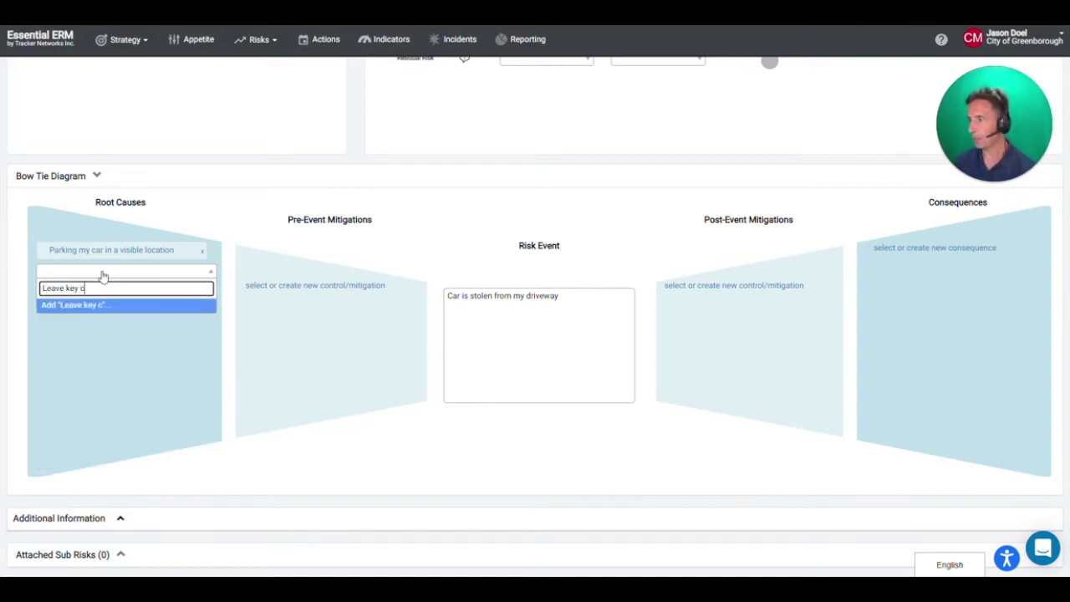
pyautogui.write('lose')
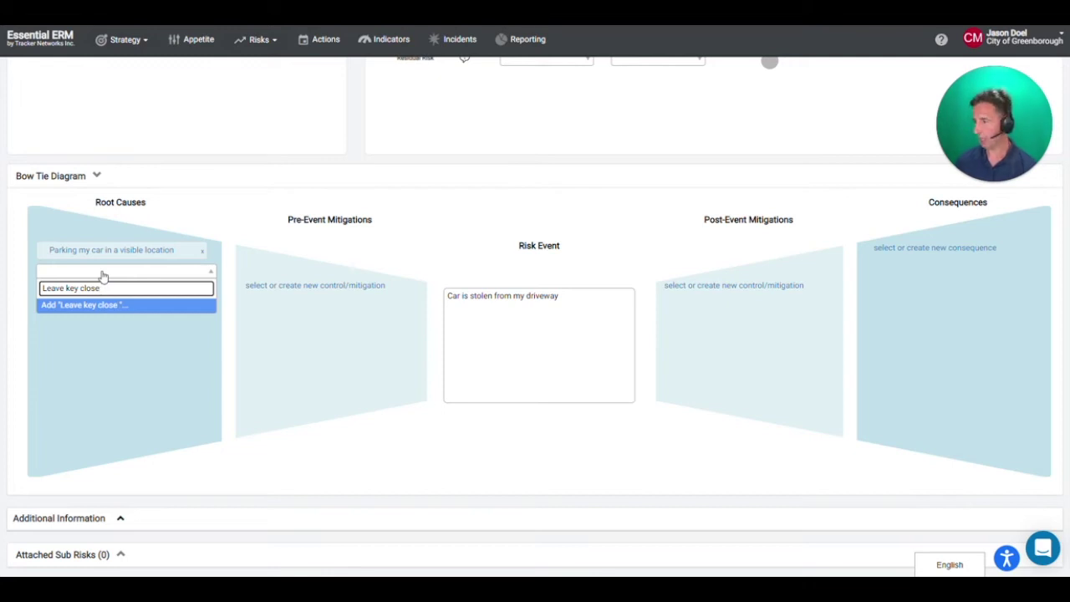
pyautogui.write(' to the door')
pyautogui.press('Return')
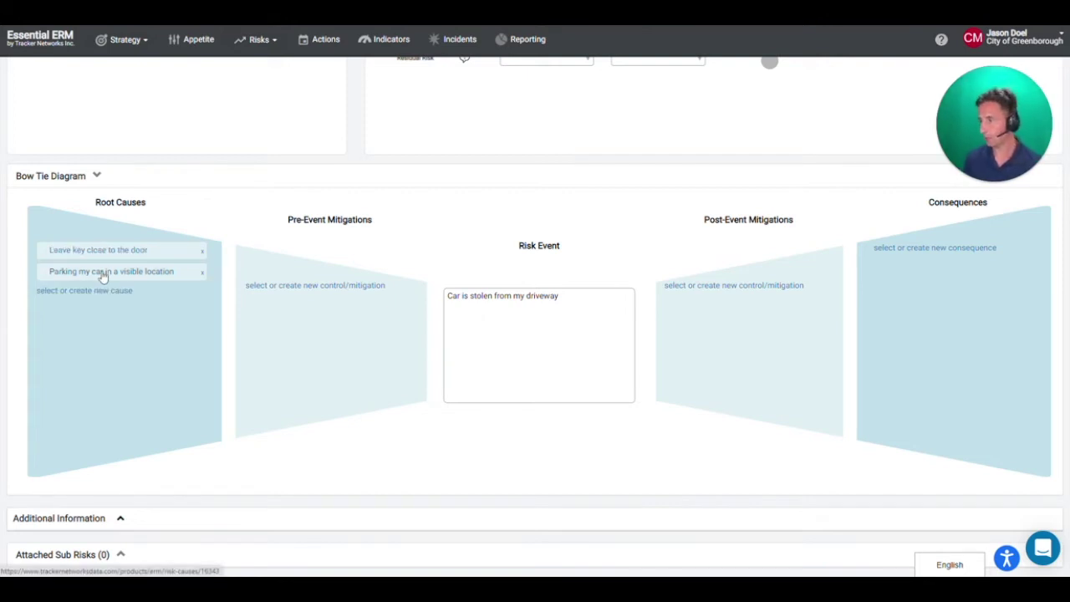
# Add root causes 'Keys may be taken from my house' and 'Car jacked out of driveway'.
pyautogui.click(104, 292)
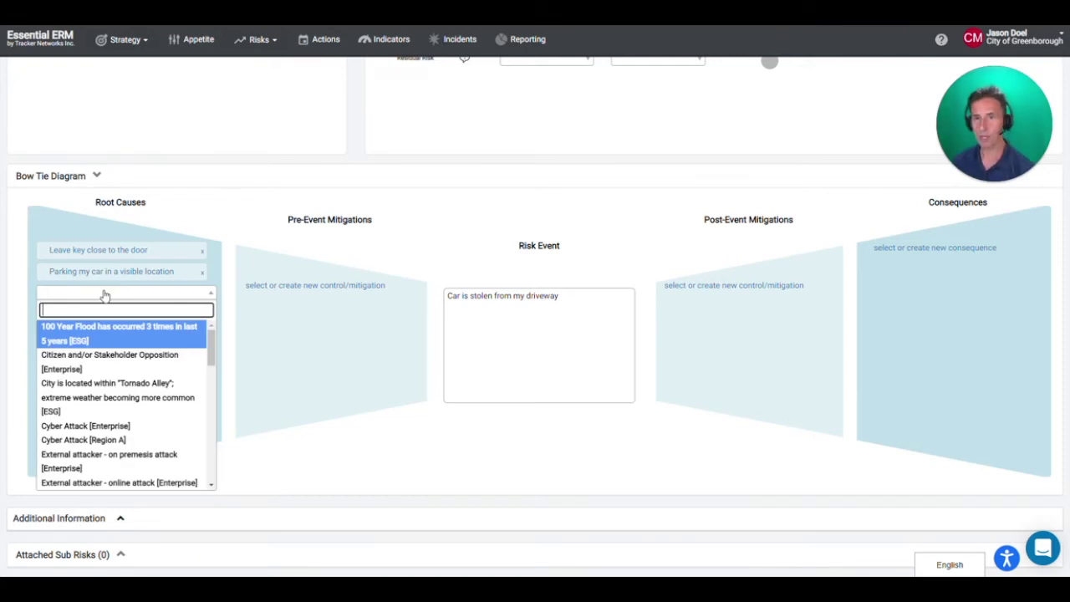
pyautogui.write('Keys')
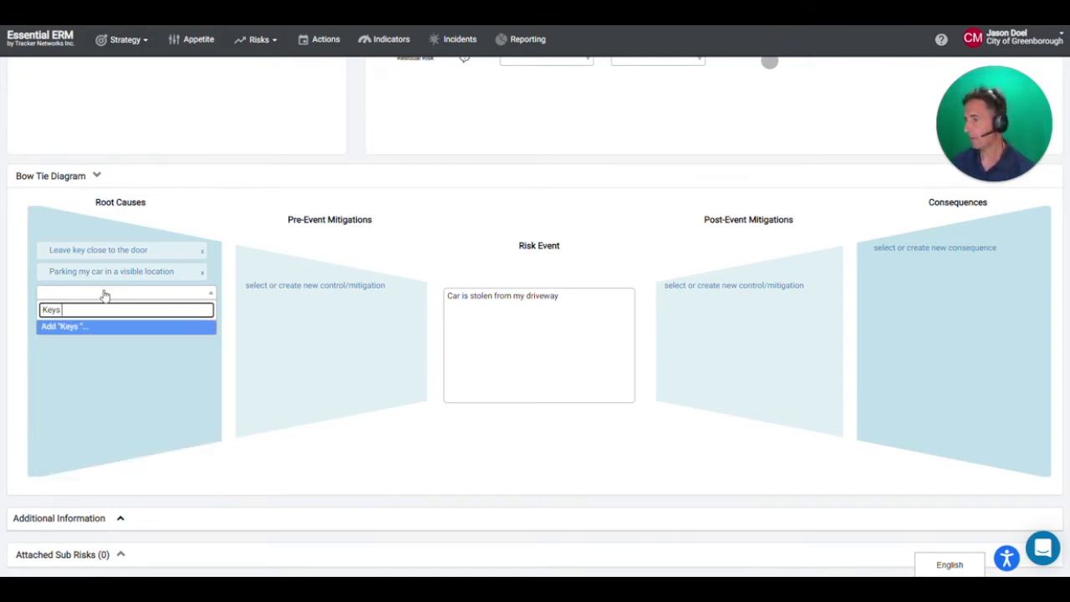
pyautogui.write(' may be ta')
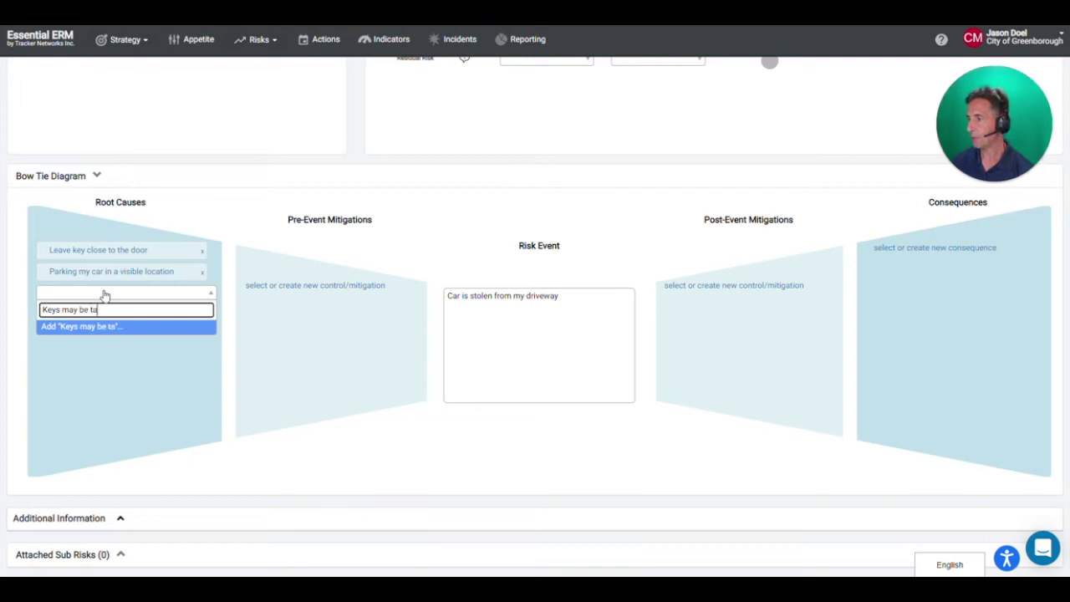
pyautogui.write('ken from my hou')
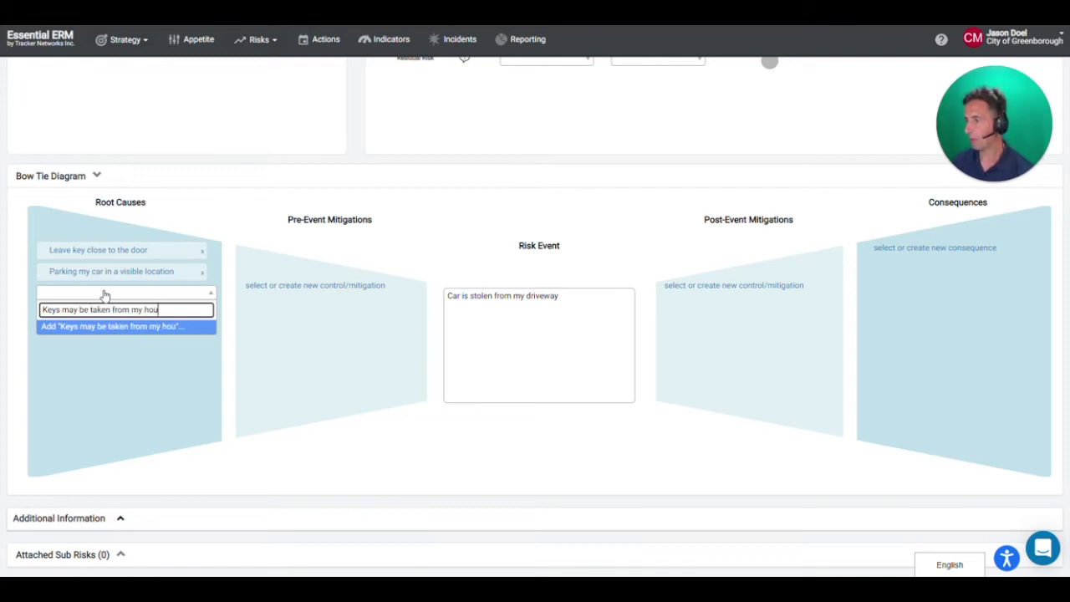
pyautogui.write('se')
pyautogui.press('Return')
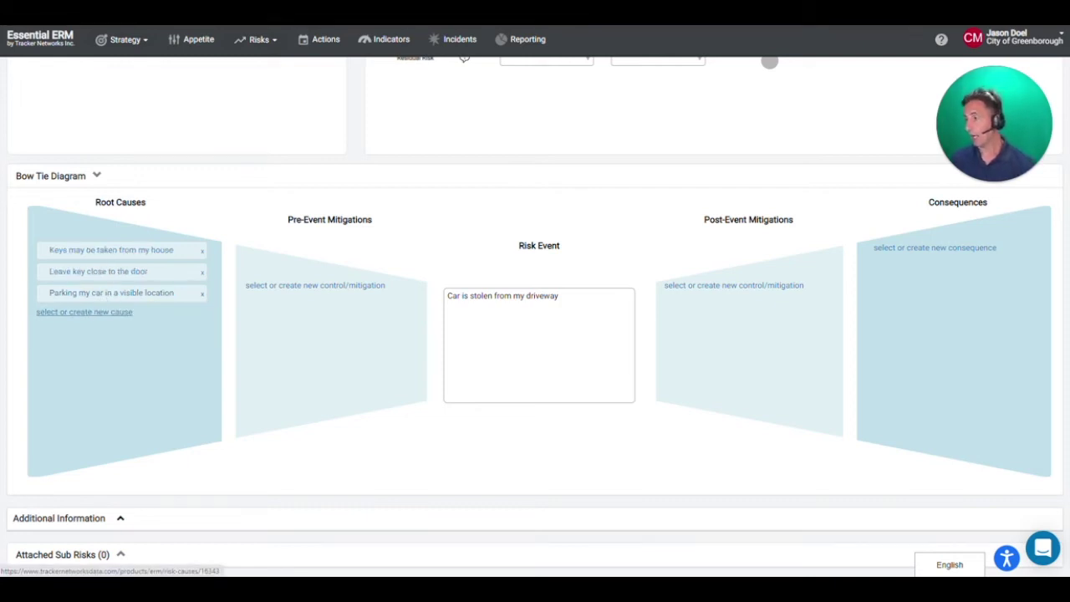
pyautogui.click(125, 313)
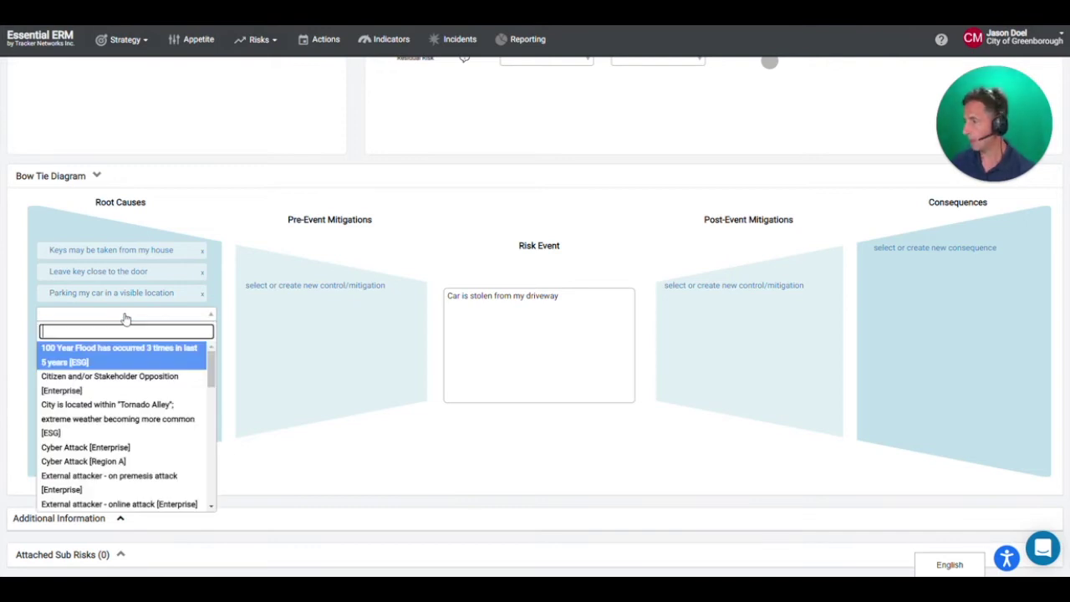
pyautogui.write('Car j')
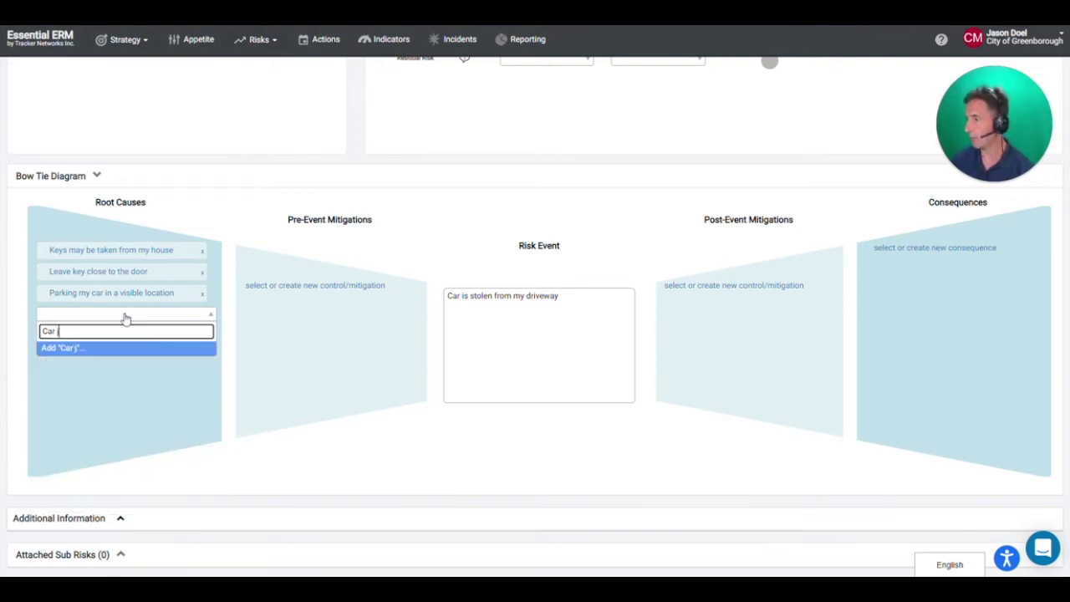
pyautogui.write('acked ')
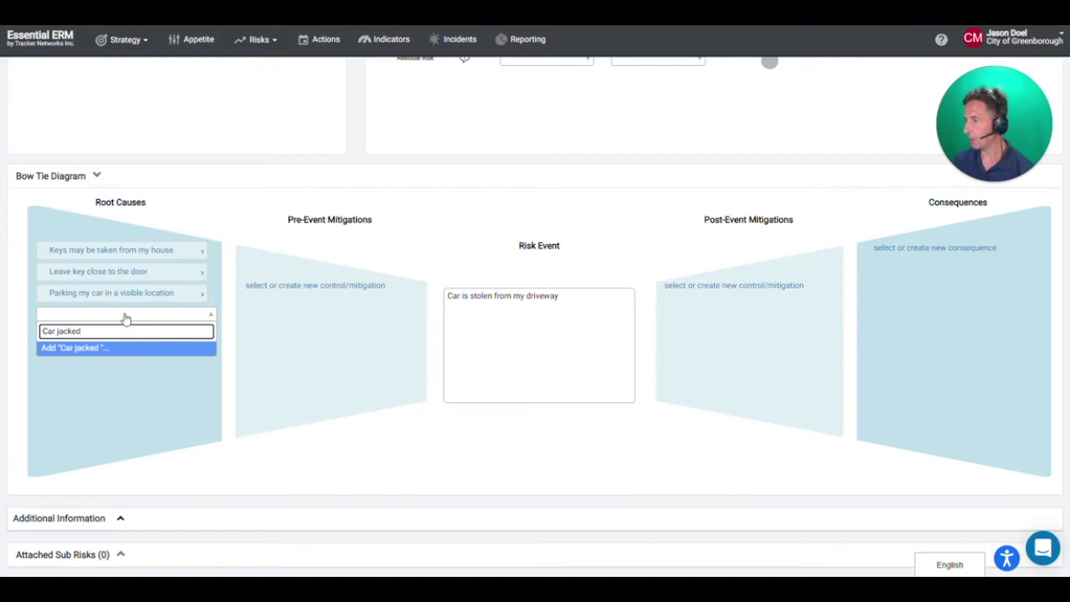
pyautogui.write('out of drive')
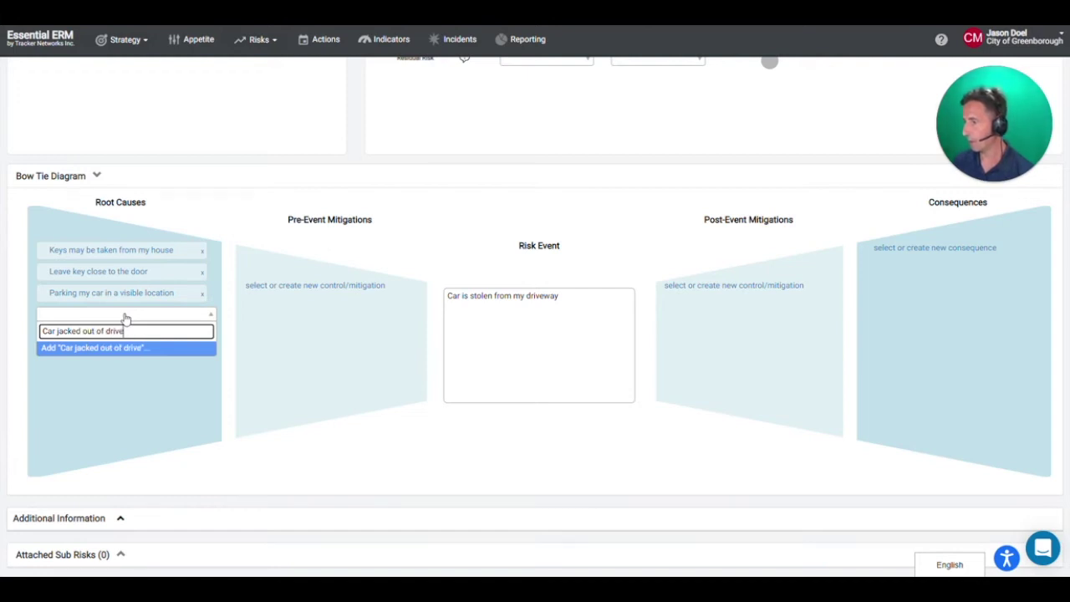
pyautogui.write('way')
pyautogui.press('Return')
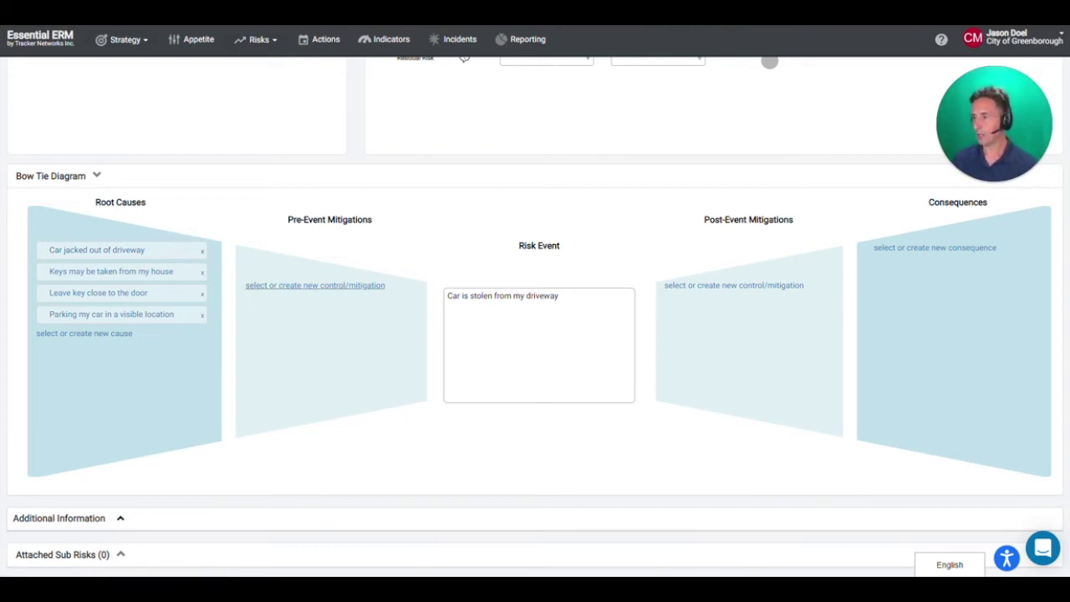
pyautogui.click(280, 286)
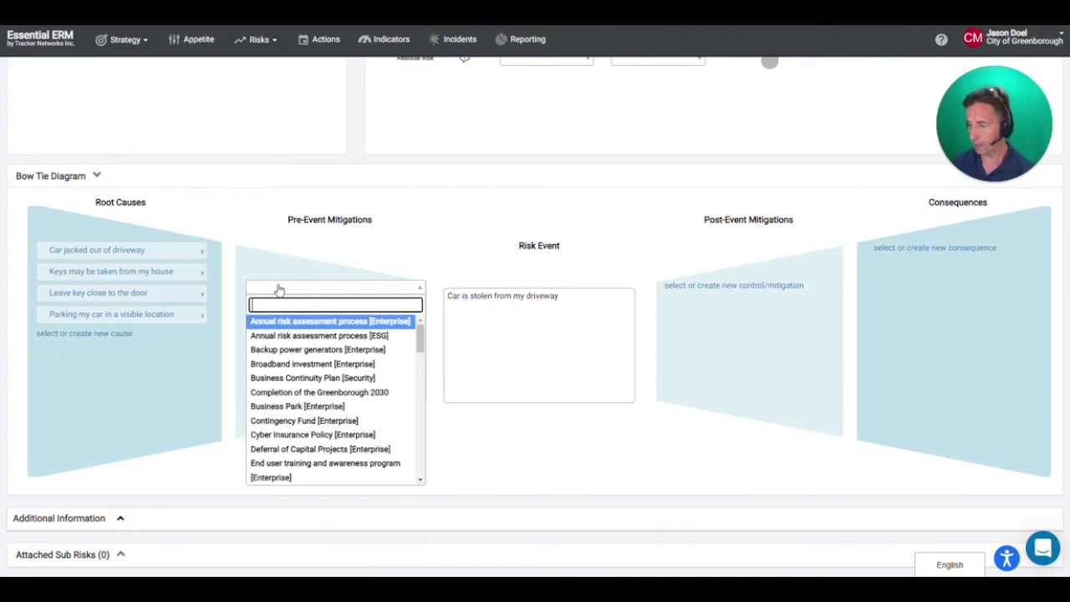
# Add pre-event mitigations for garage parking, keeping keys in a protected envelope, and nightly lock checks.
pyautogui.write('Clean')
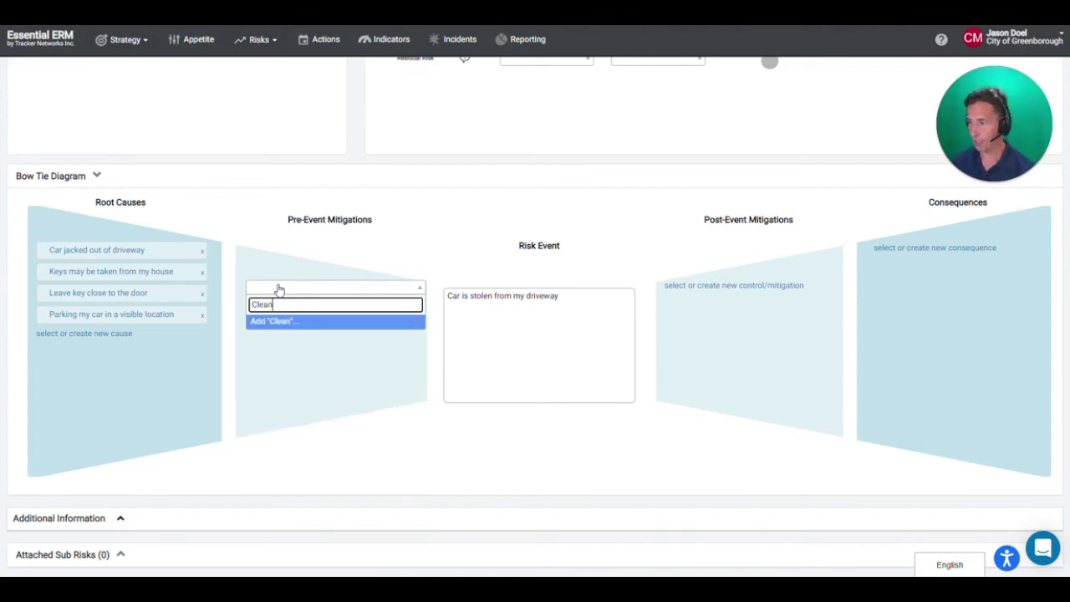
pyautogui.write(' out my')
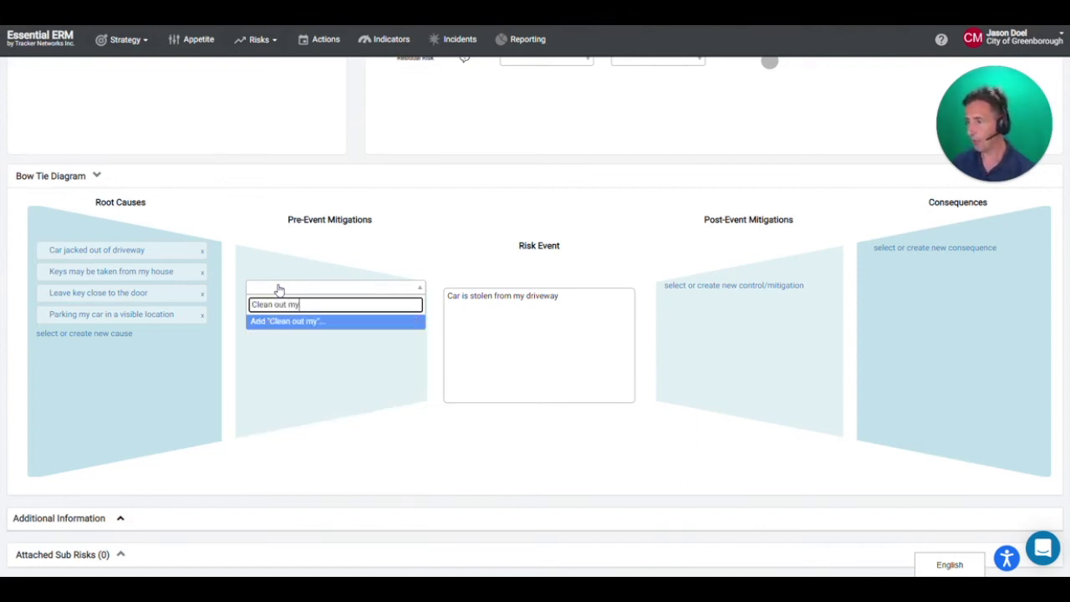
pyautogui.write(' garage ')
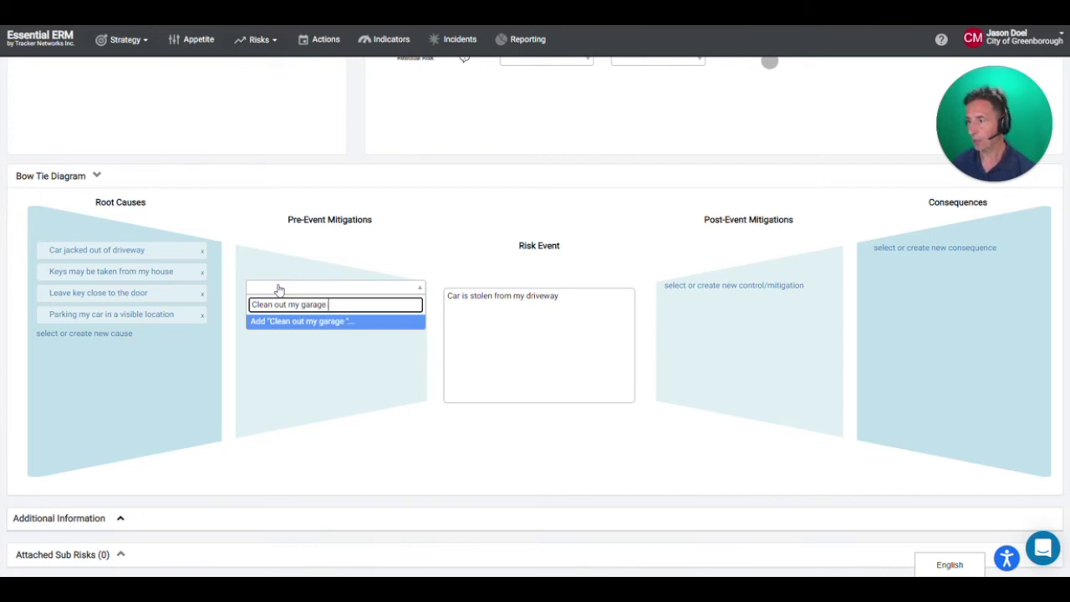
pyautogui.write('and prark inside')
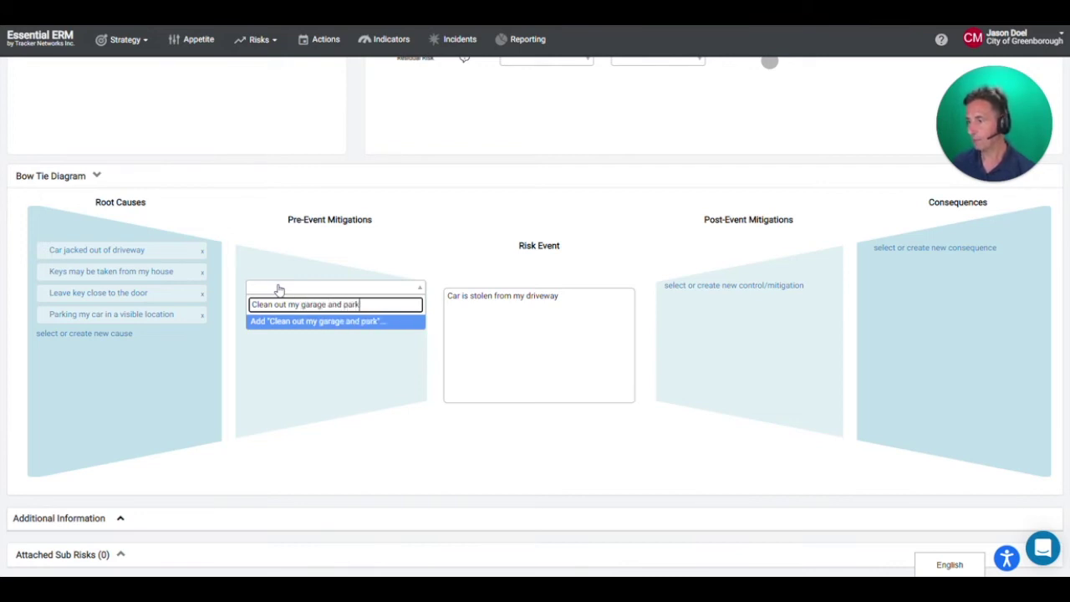
pyautogui.press('Return')
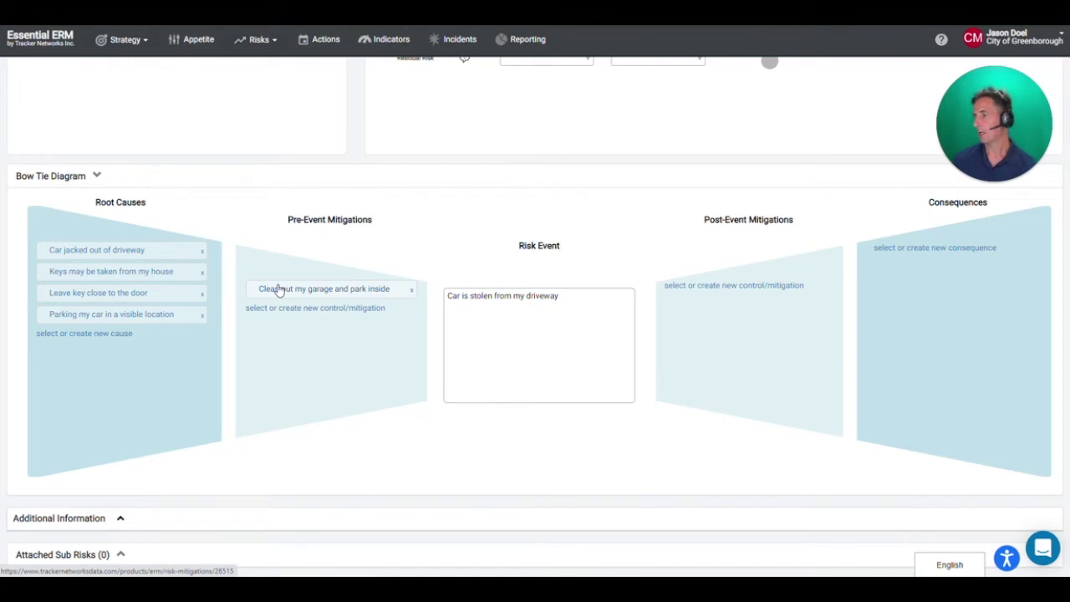
pyautogui.click(298, 310)
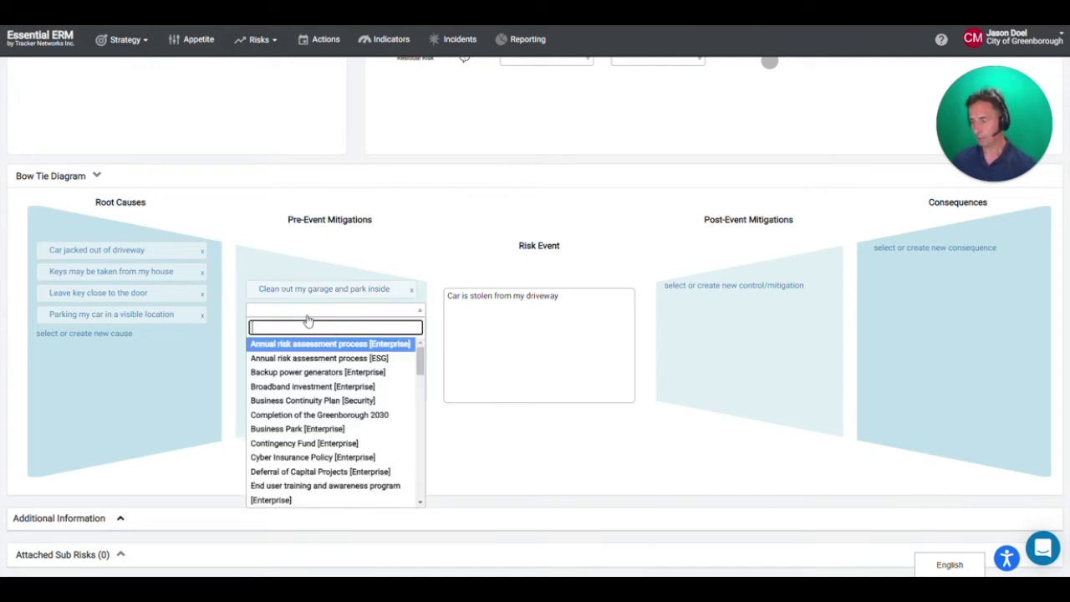
pyautogui.write('Put my k')
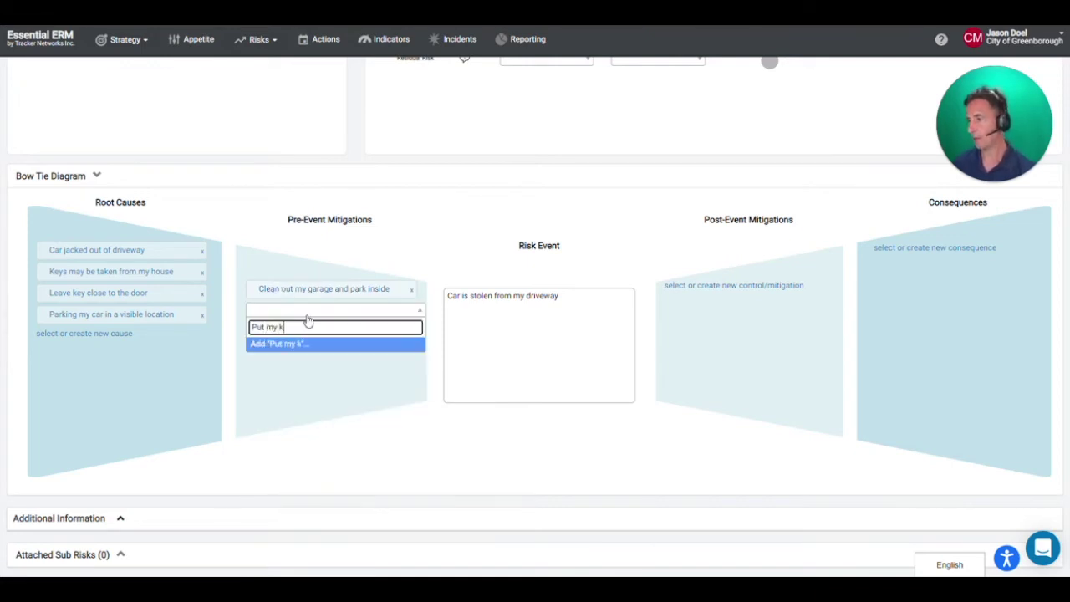
pyautogui.write('eys in a')
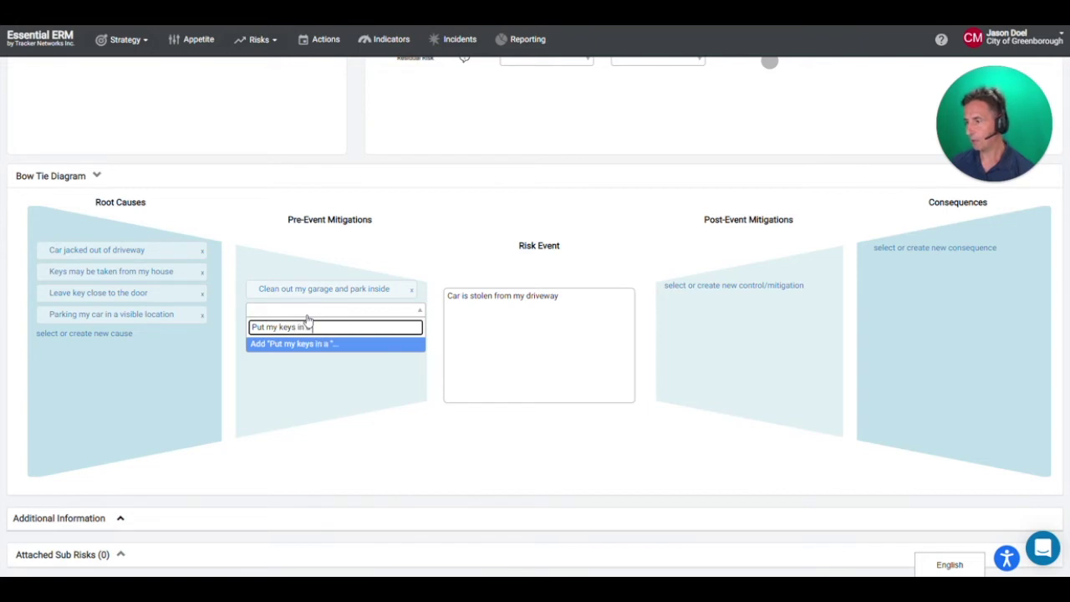
pyautogui.write(' protected env')
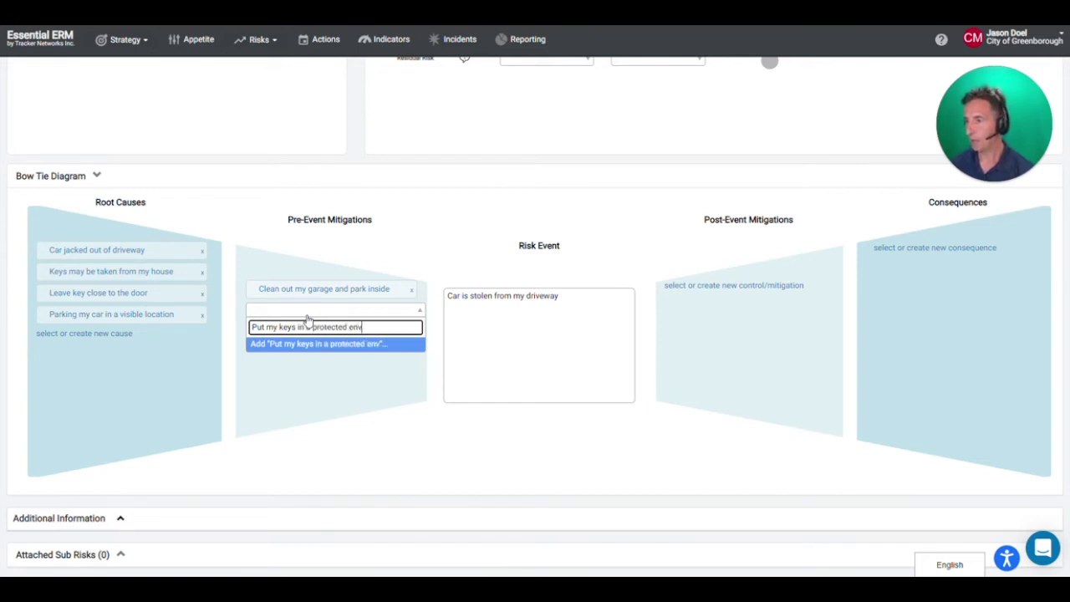
pyautogui.write('el')
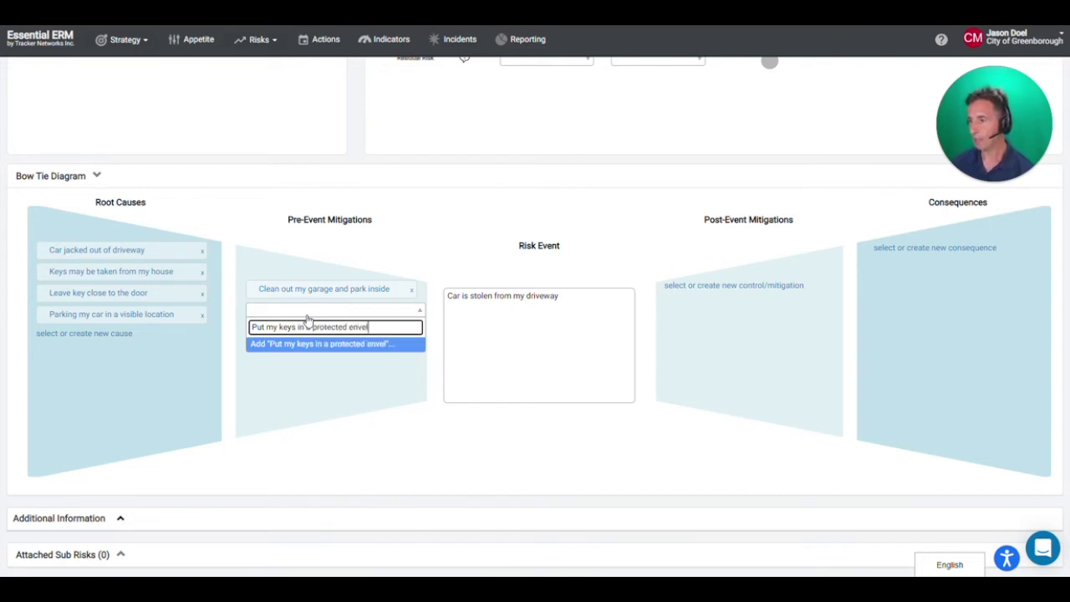
pyautogui.write('ope')
pyautogui.press('Return')
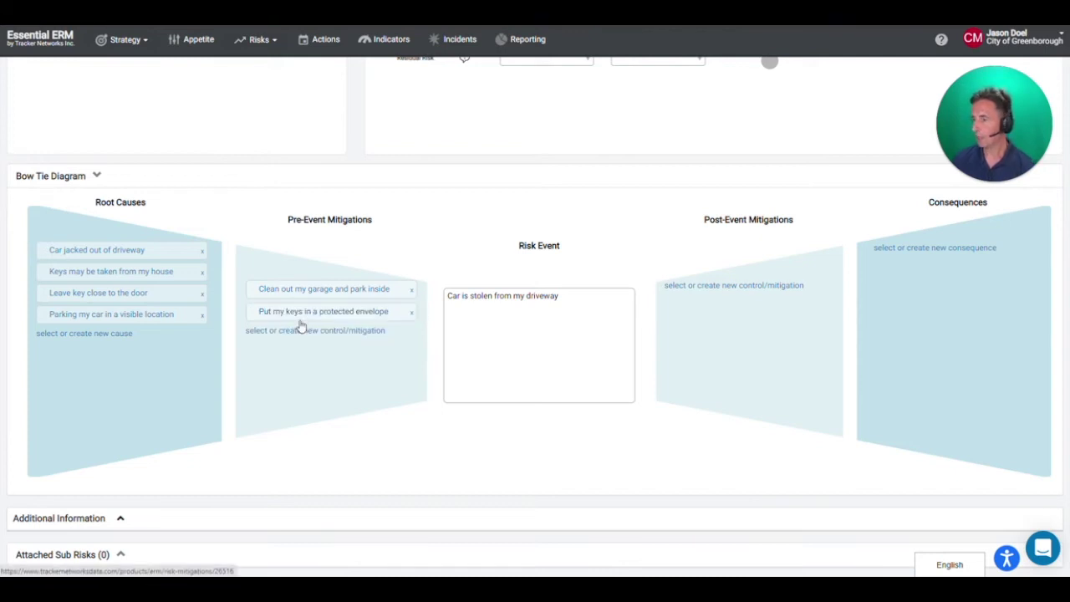
pyautogui.click(318, 331)
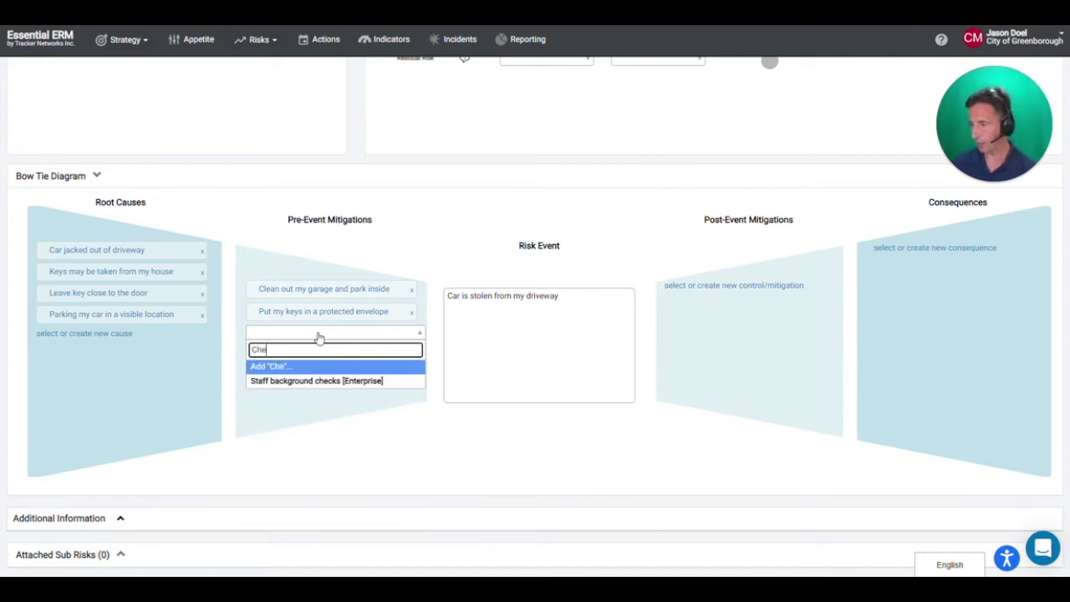
pyautogui.write('ck lock')
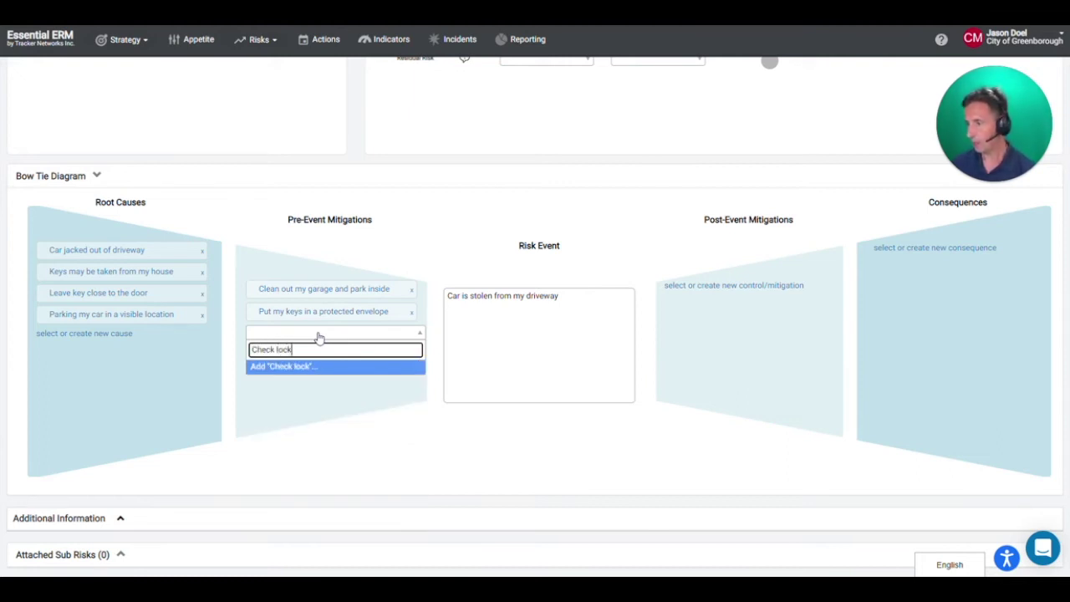
pyautogui.write('s each nigth')
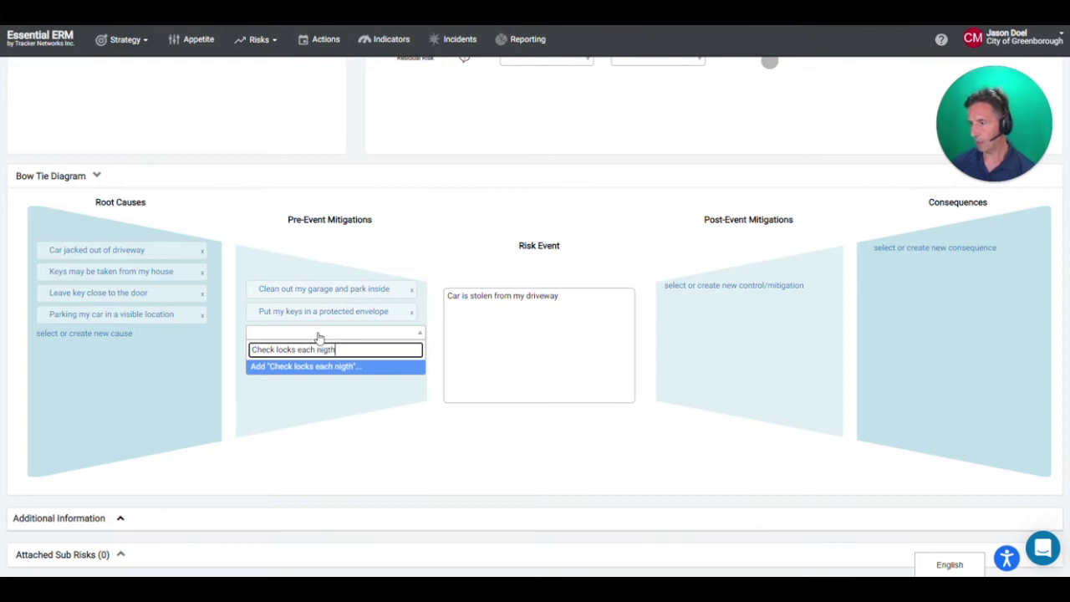
pyautogui.press('BackSpace')
pyautogui.press('BackSpace')
pyautogui.press('BackSpace')
pyautogui.write('ght be')
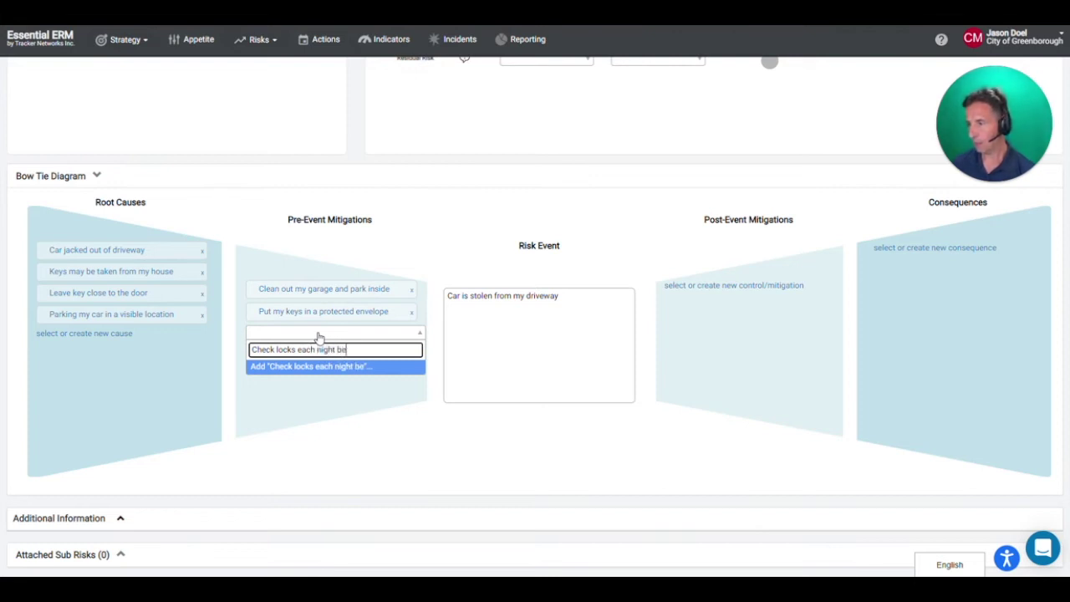
pyautogui.write('fore going to')
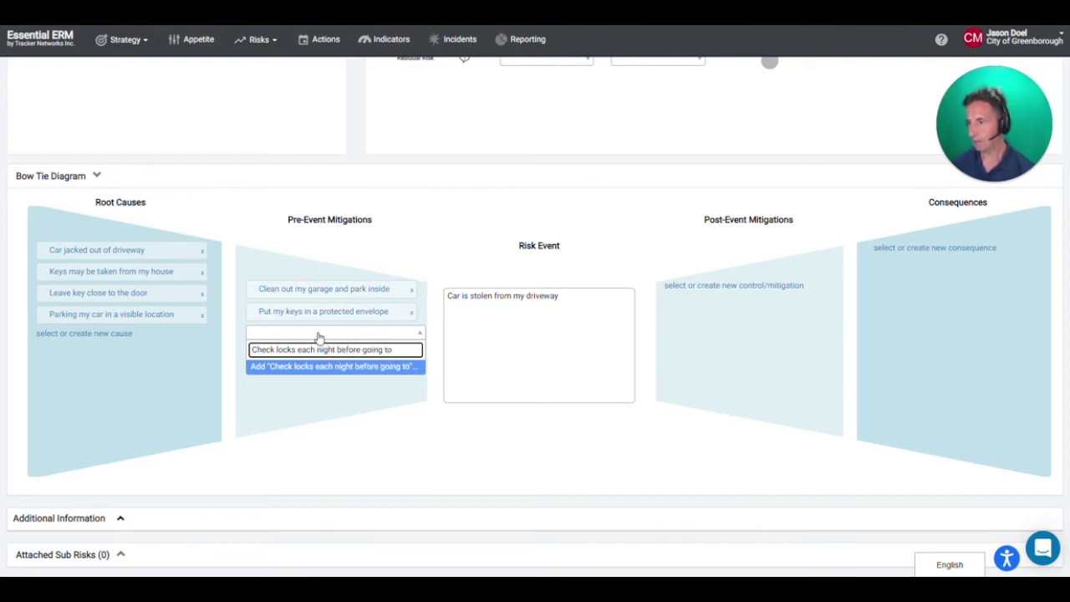
pyautogui.write(' b')
pyautogui.write('ed')
pyautogui.press('Return')
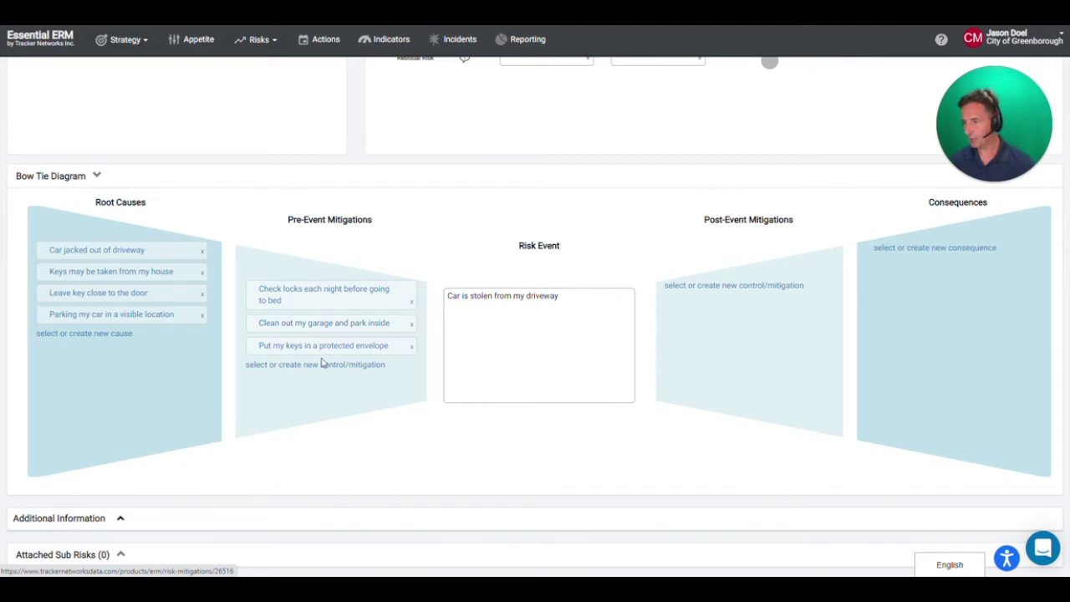
# Add 'Install security camera in a visible location' and 'Install a security system' as pre-event mitigations.
pyautogui.click(320, 365)
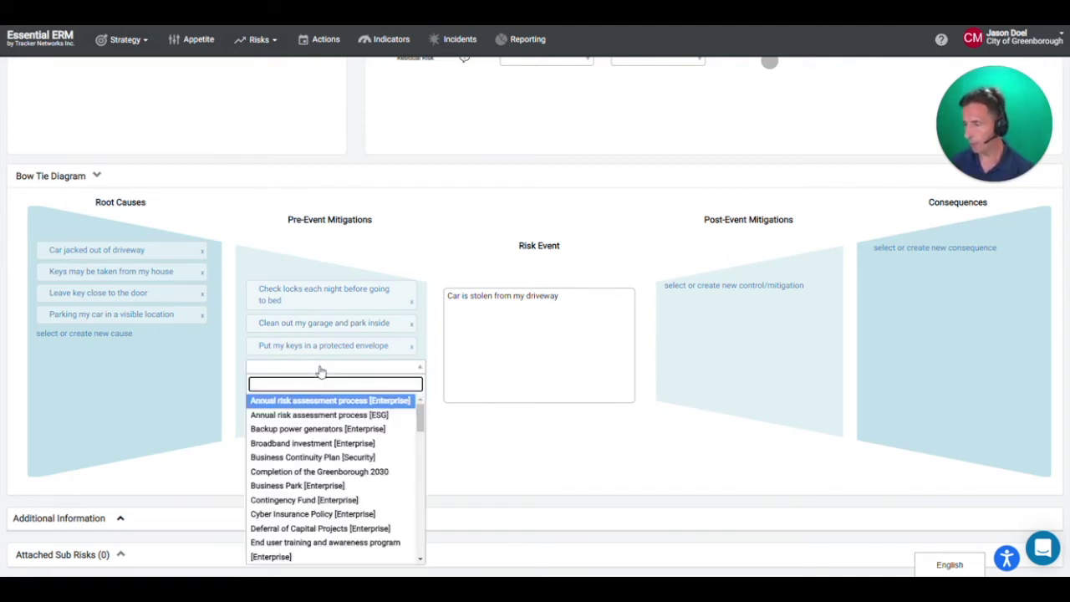
pyautogui.write('Instal')
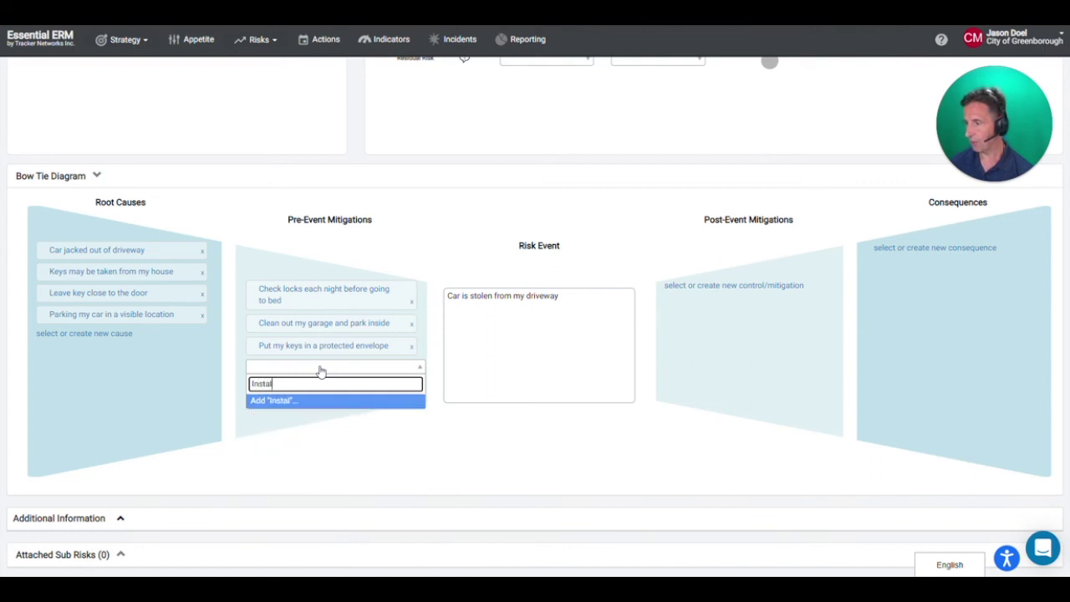
pyautogui.write('l security camera in a v is')
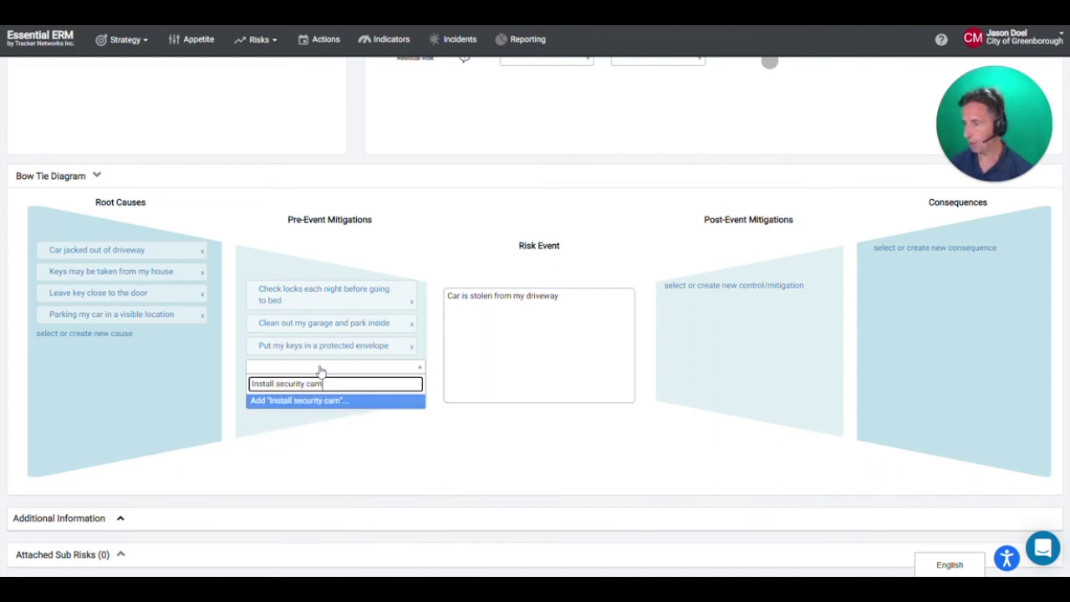
pyautogui.press('BackSpace')
pyautogui.press('BackSpace')
pyautogui.press('BackSpace')
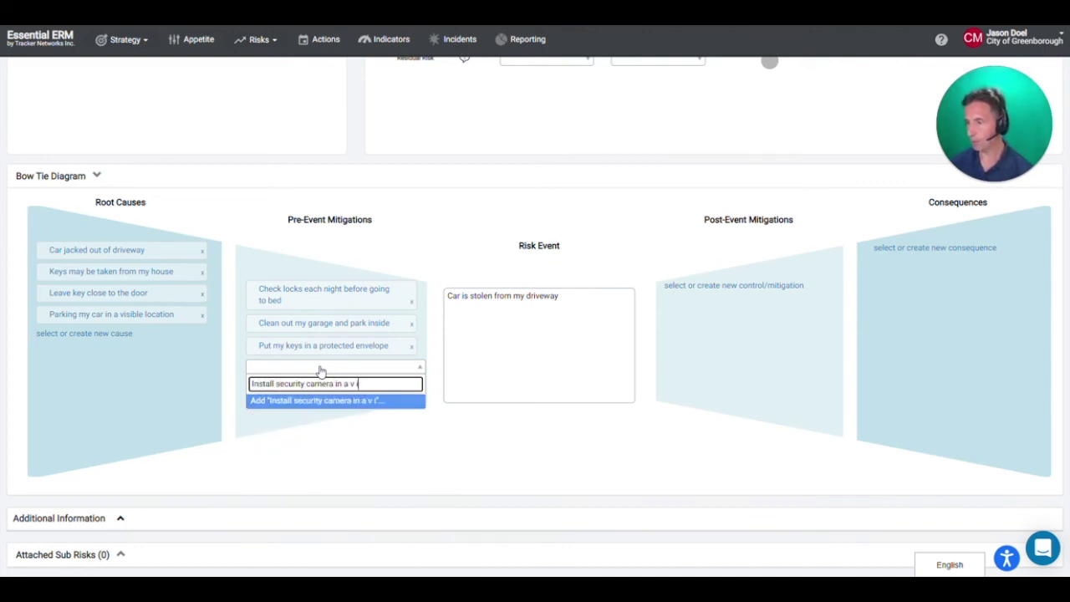
pyautogui.write('isible location')
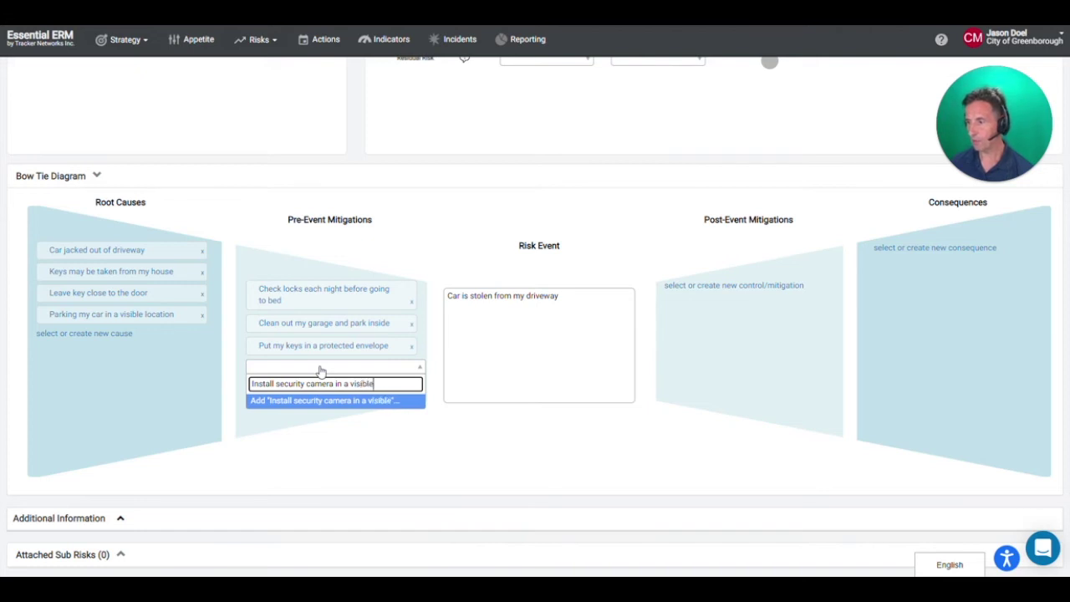
pyautogui.press('Return')
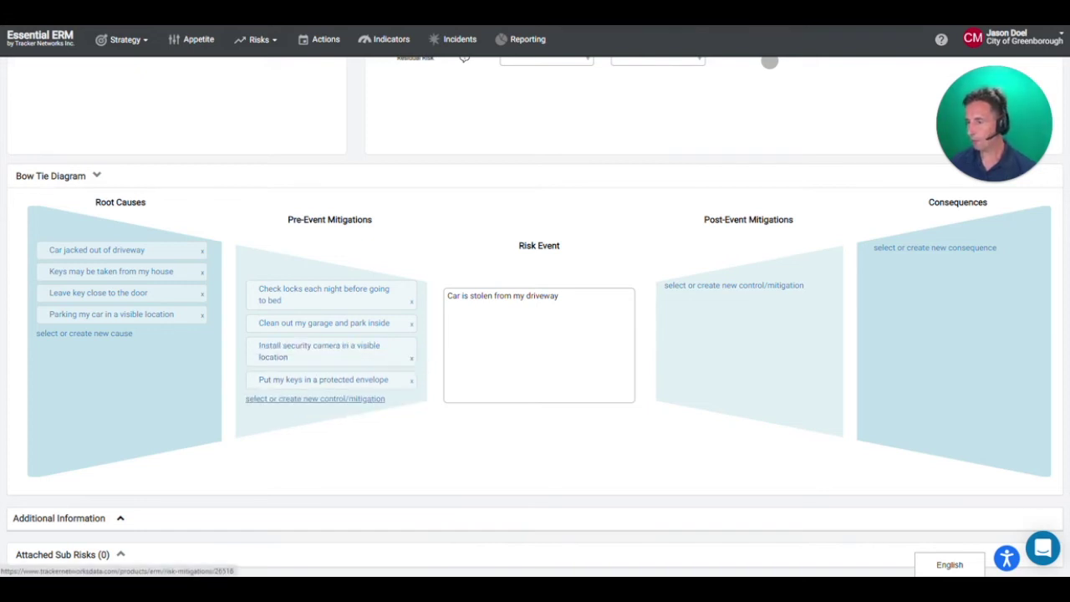
pyautogui.click(303, 400)
pyautogui.write('Install a ')
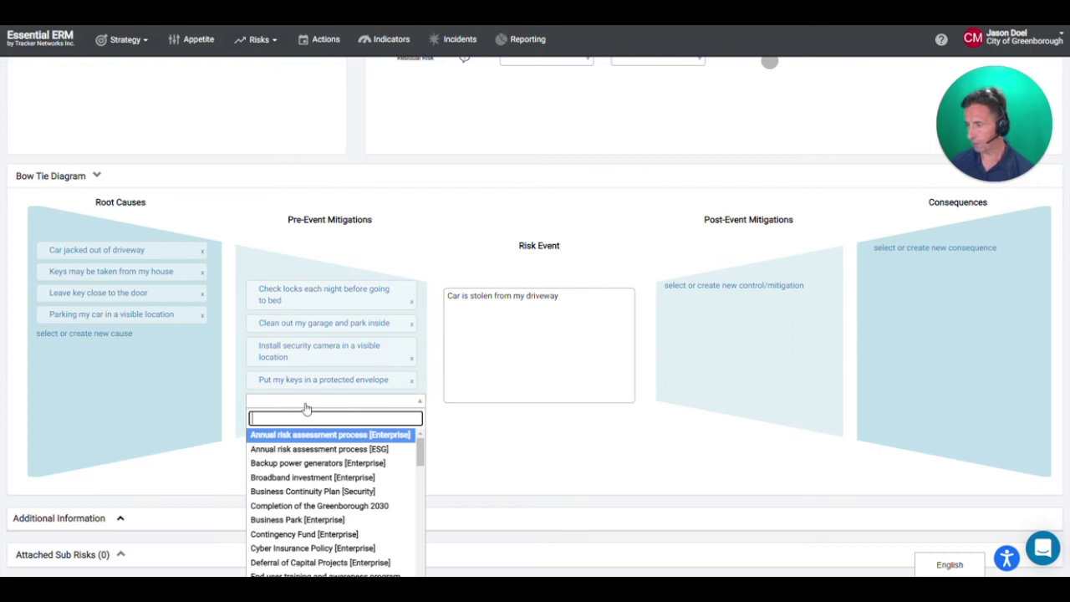
pyautogui.write('security system')
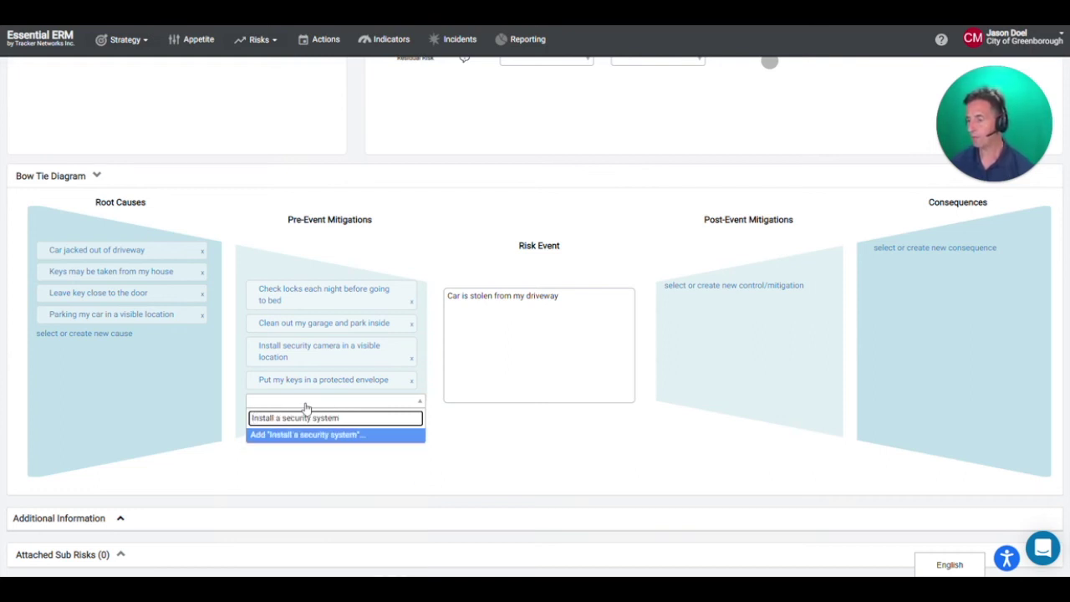
pyautogui.press('Return')
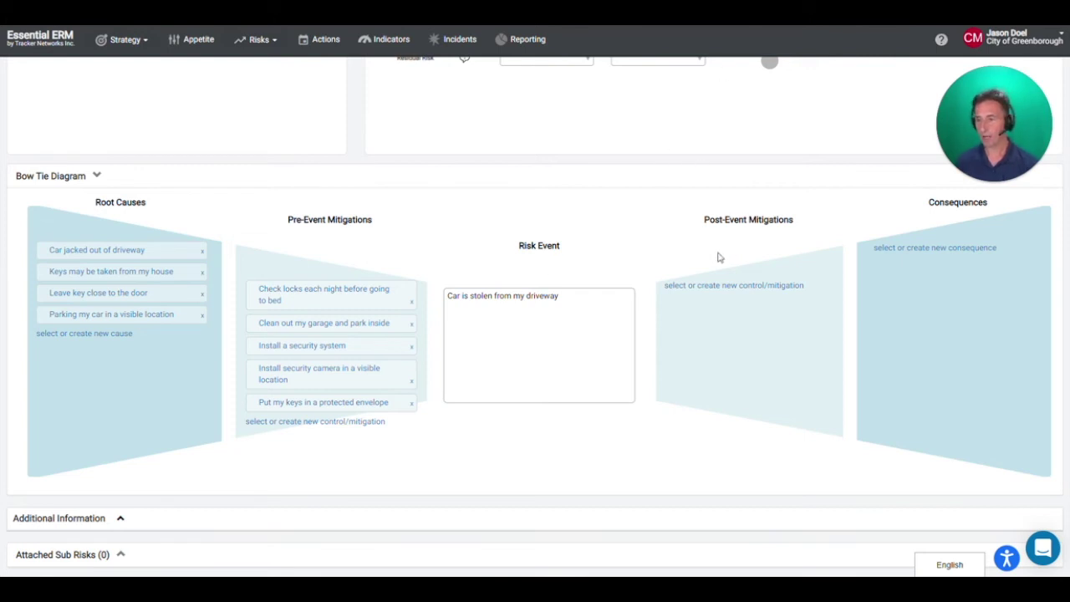
# Add 'Car insurance' and 'Rental car' as post-event mitigations.
pyautogui.click(725, 286)
pyautogui.click(727, 290)
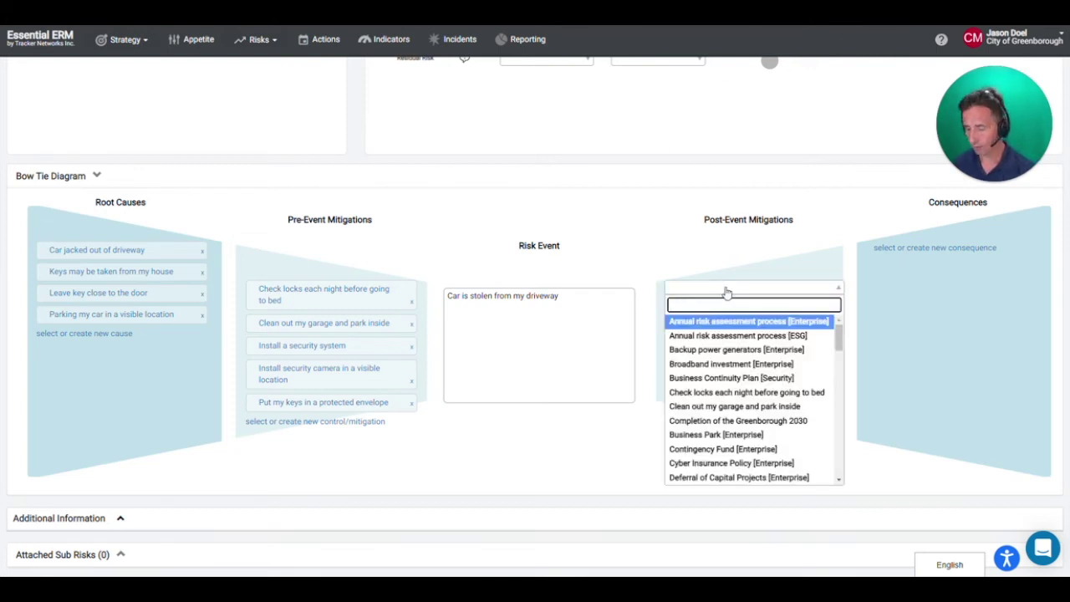
pyautogui.write('Car insu')
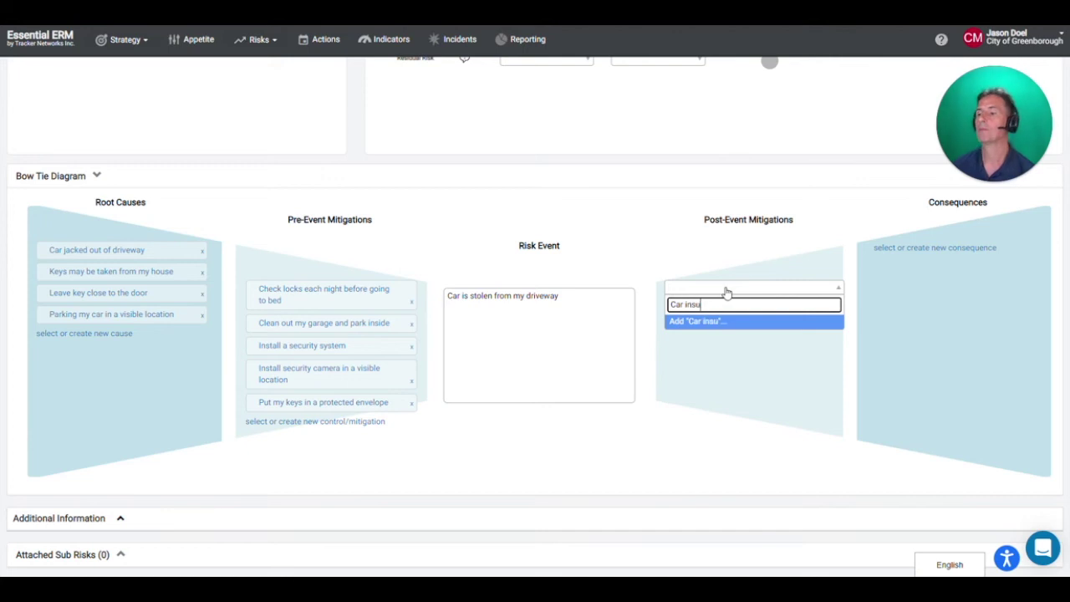
pyautogui.write('rance')
pyautogui.press('Return')
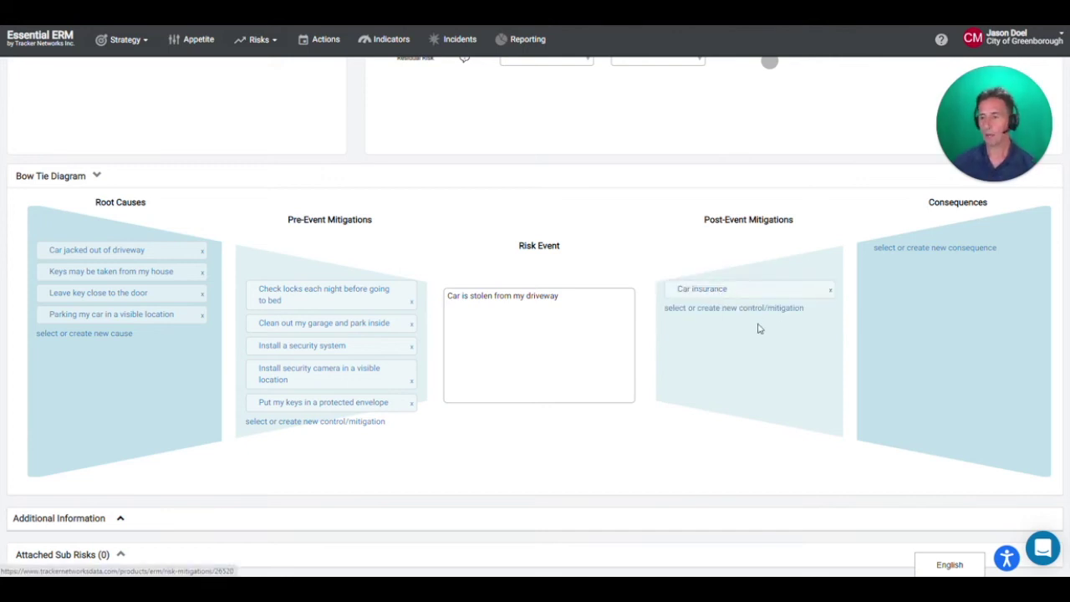
pyautogui.click(752, 308)
pyautogui.click(754, 312)
pyautogui.write('Rental cr')
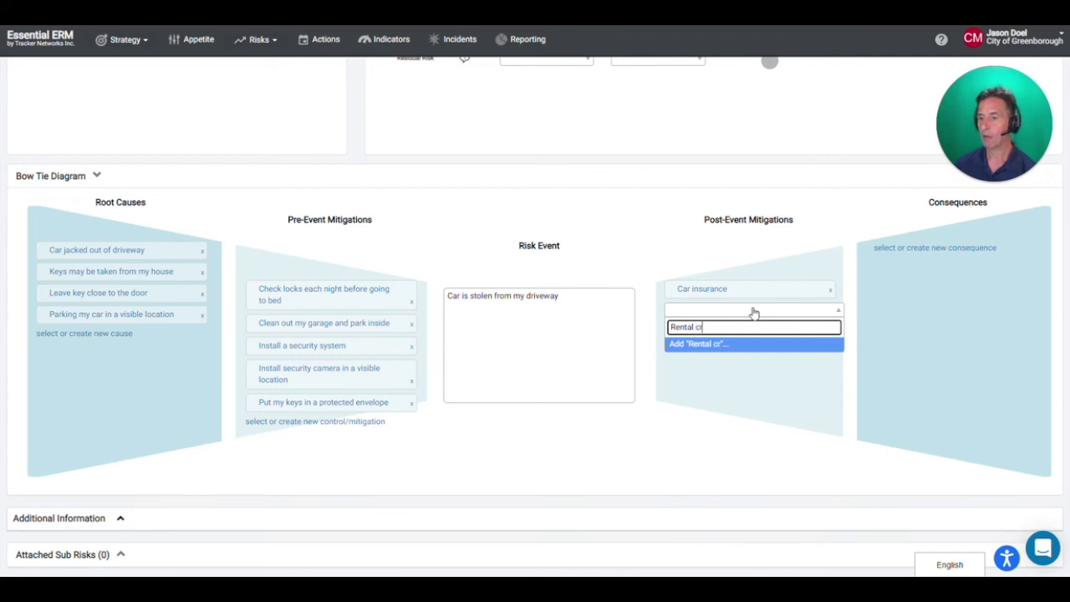
pyautogui.press('BackSpace')
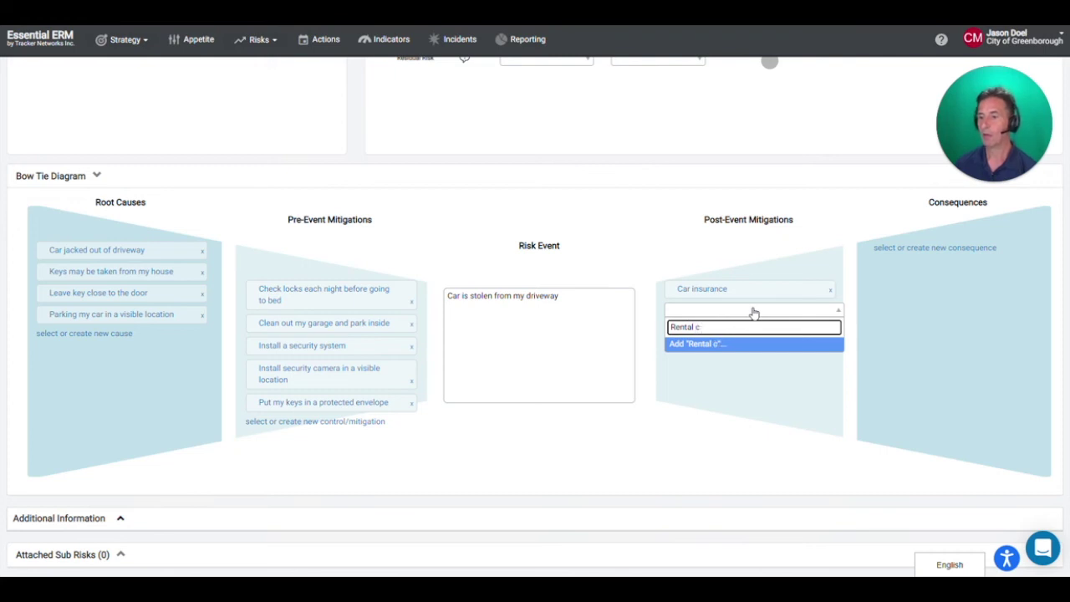
pyautogui.write('ar')
pyautogui.press('Return')
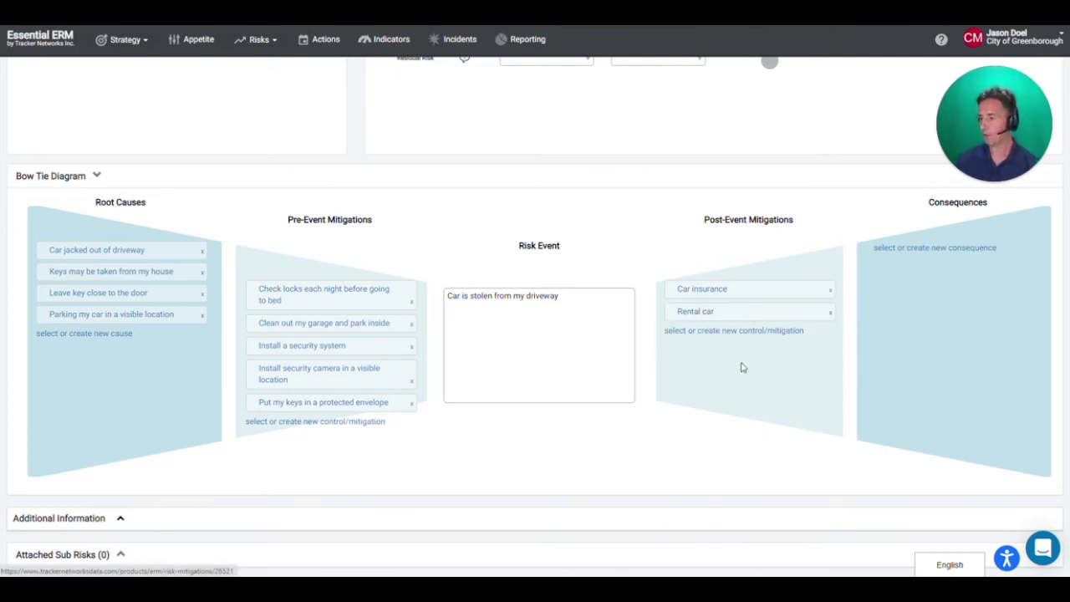
# Reuse the security camera mitigation and add 'Tracking system installed in car' as post-event mitigations.
pyautogui.click(690, 332)
pyautogui.write('cam')
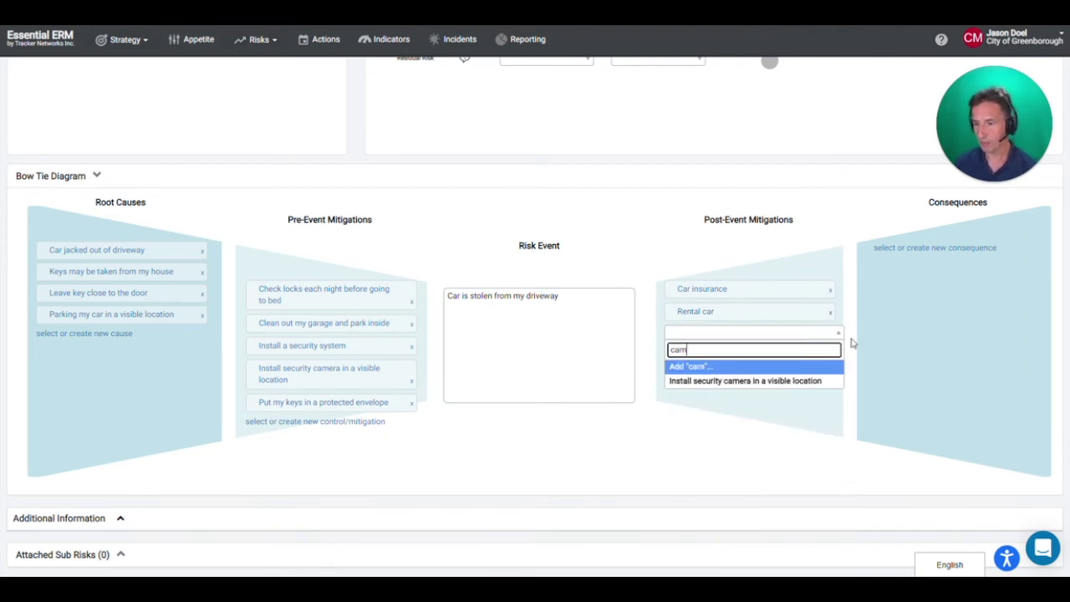
pyautogui.click(719, 381)
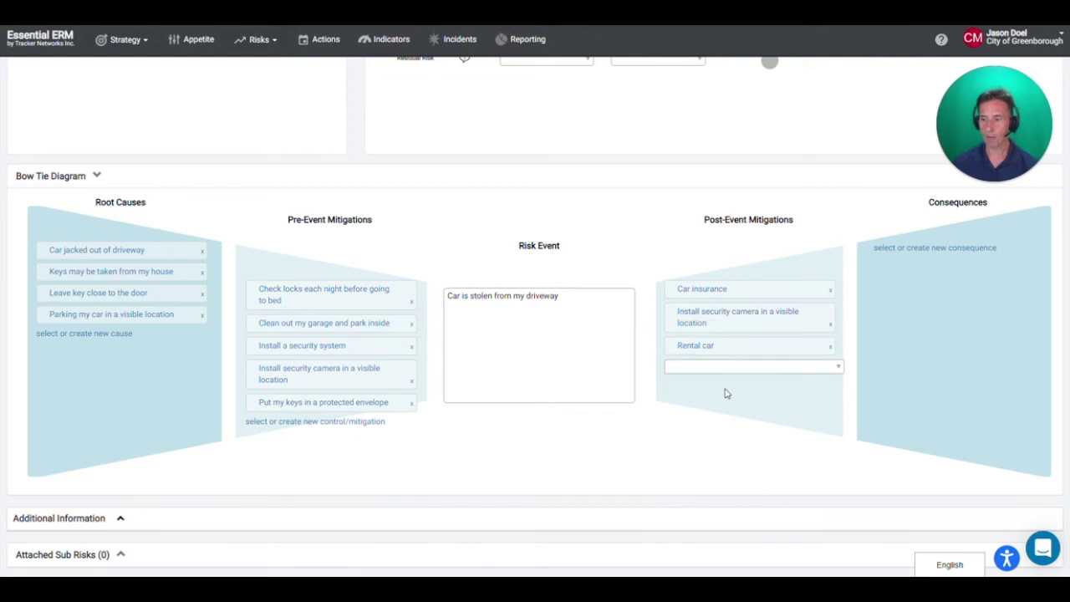
pyautogui.click(780, 371)
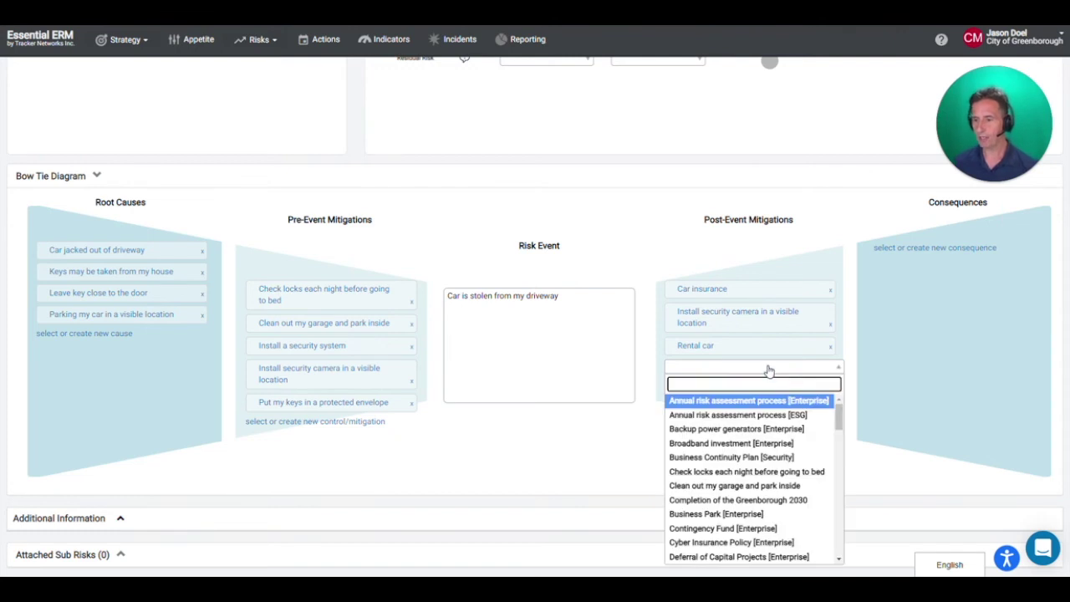
pyautogui.write('Trak')
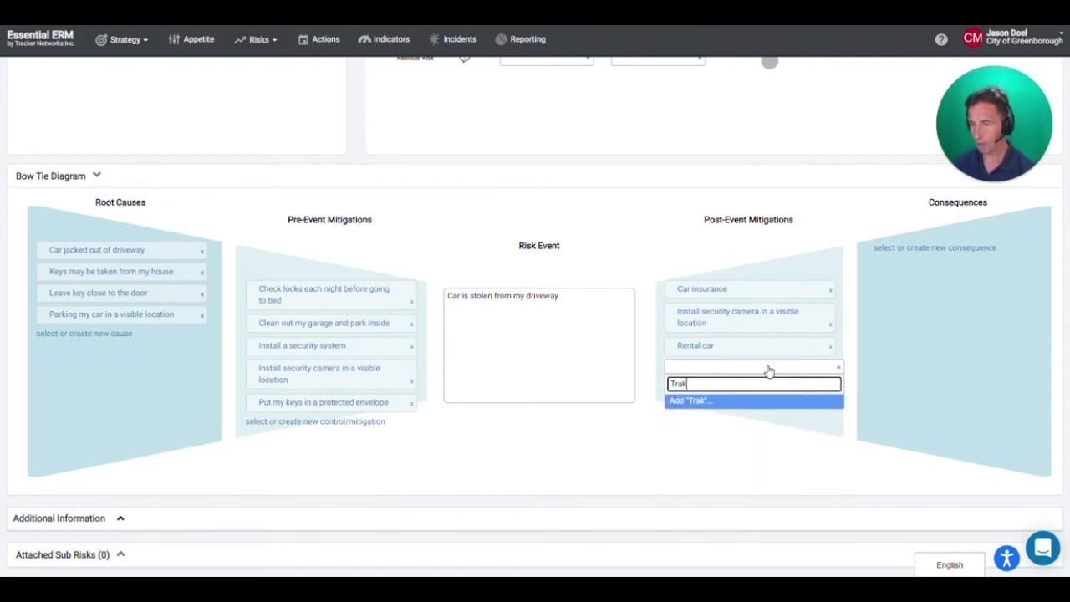
pyautogui.press('BackSpace')
pyautogui.write('cking system ')
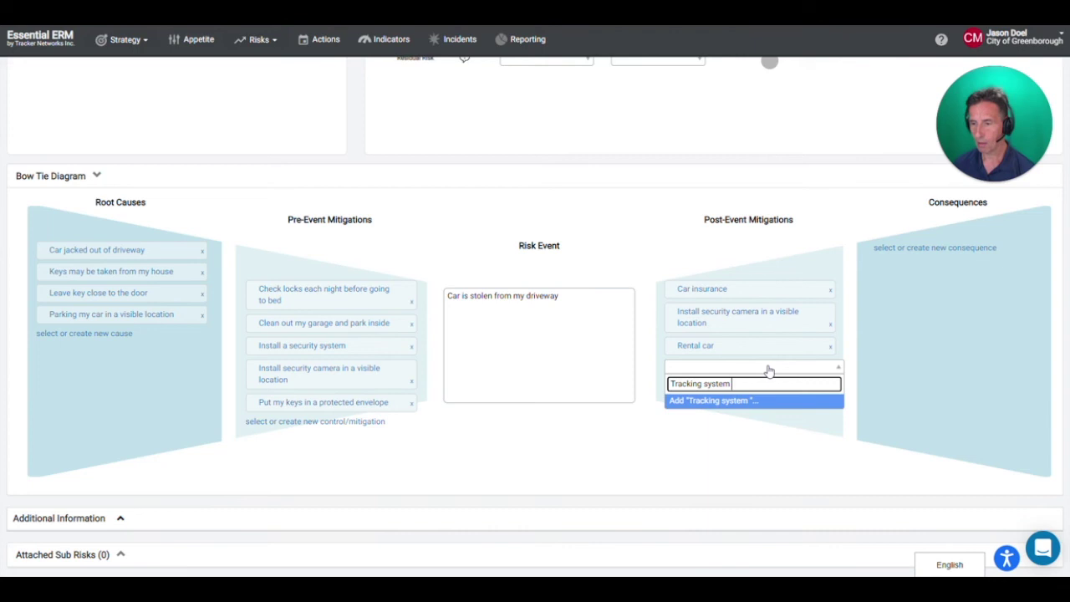
pyautogui.write('installed in car')
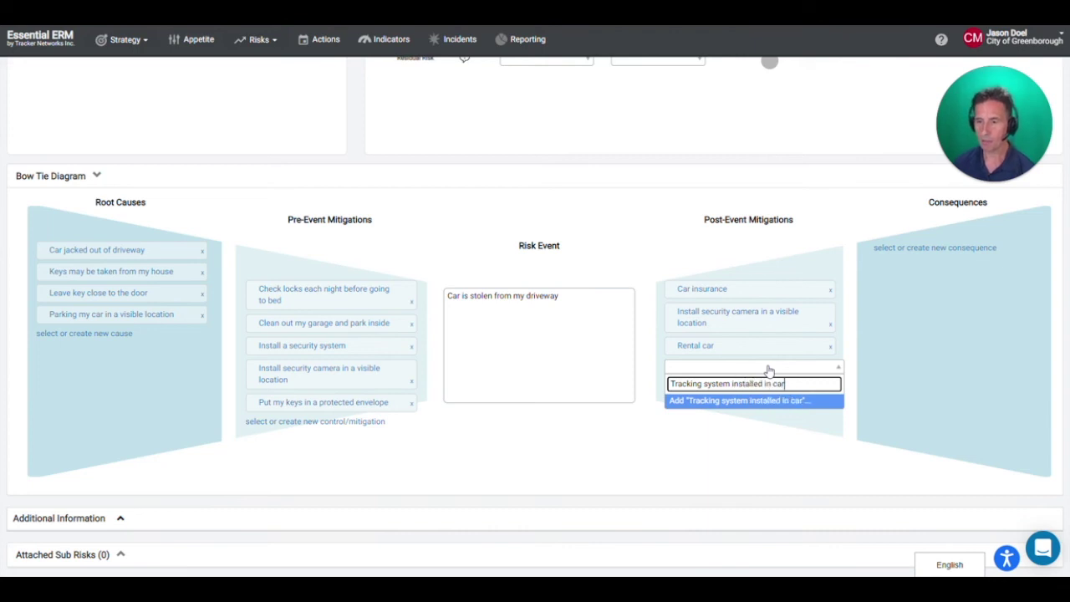
pyautogui.press('Return')
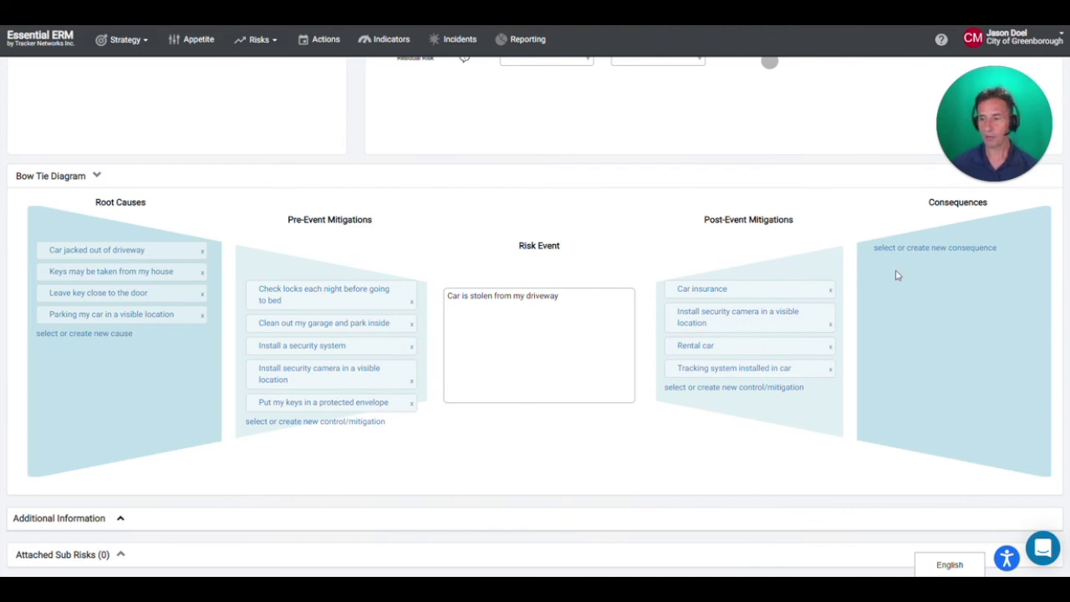
pyautogui.click(935, 250)
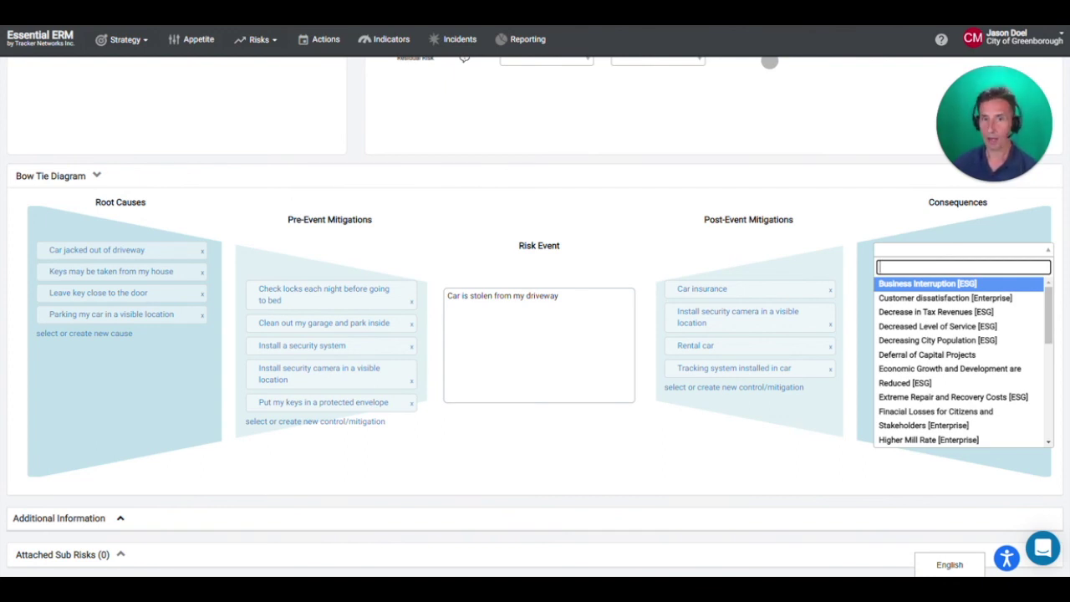
# Enter the consequences 'Insurance deductable', 'Inability to get to work meetings' and 'Injury or worse' in the bow tie.
pyautogui.write('In')
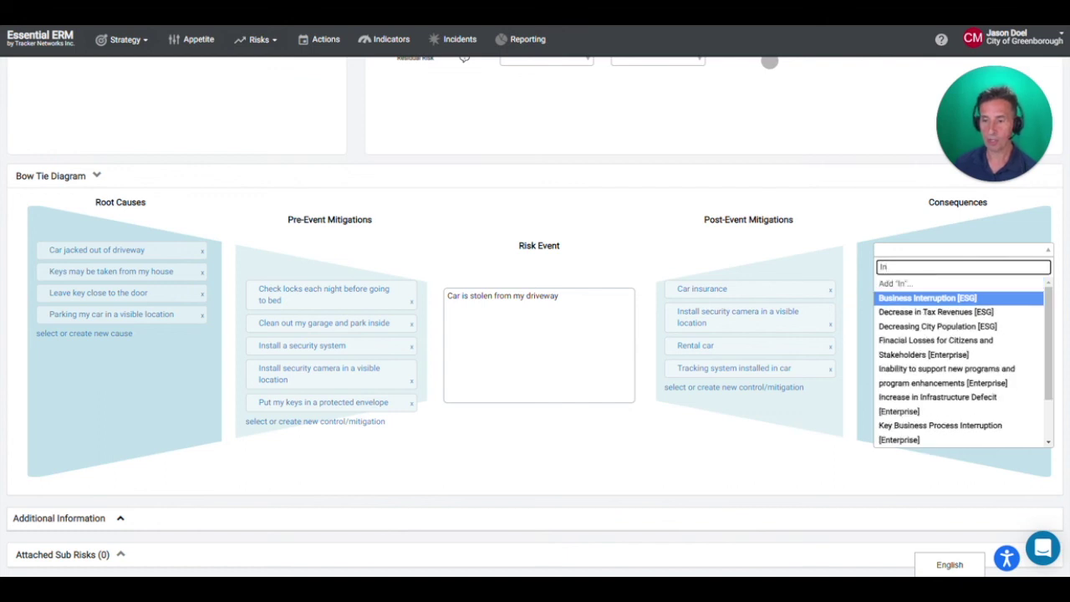
pyautogui.write('surance deduct')
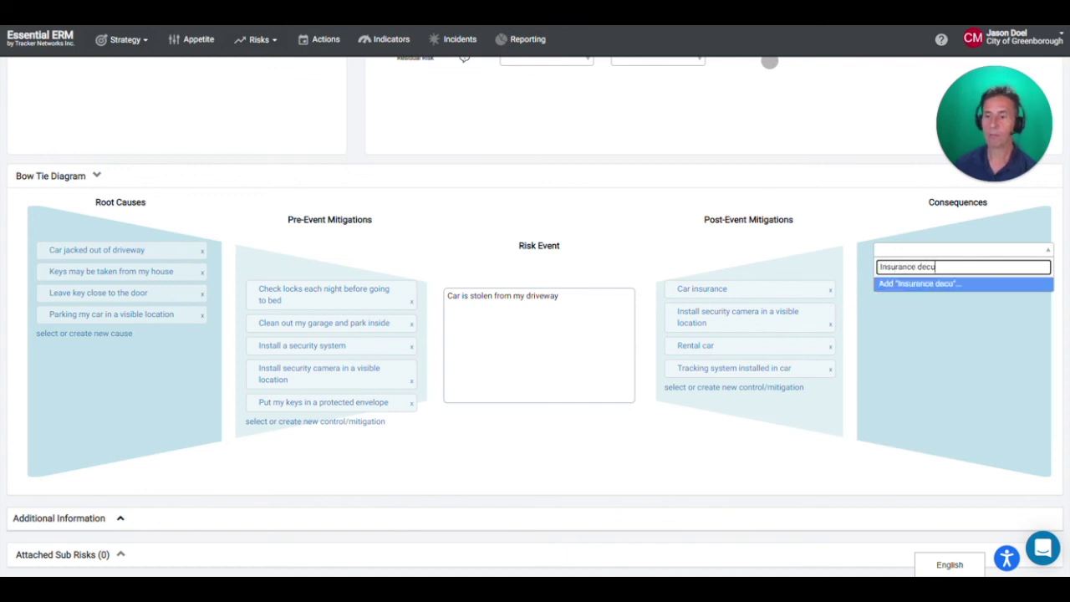
pyautogui.write('able')
pyautogui.press('Return')
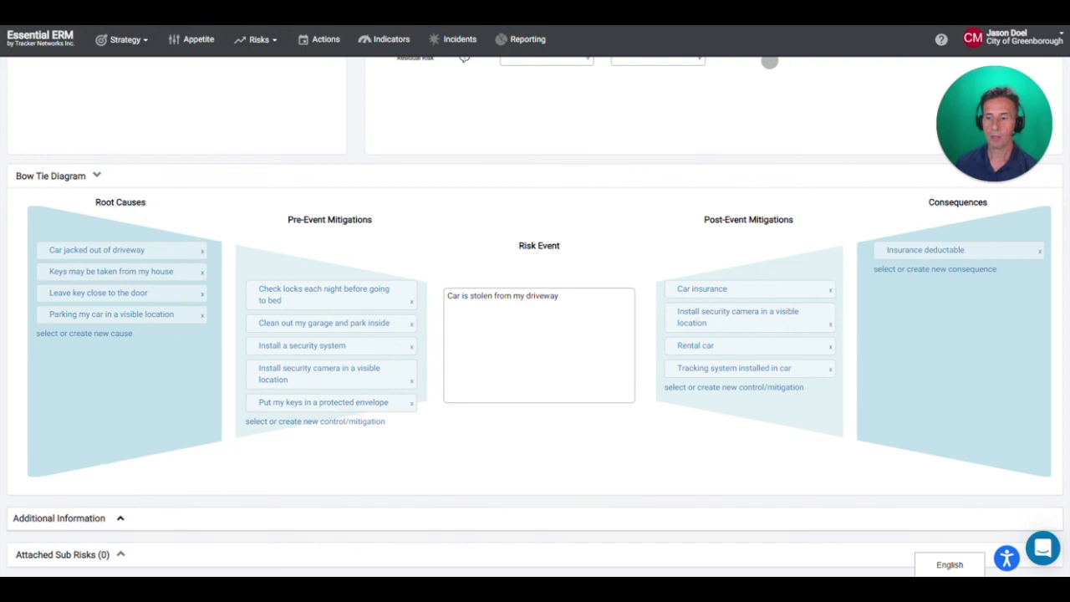
pyautogui.click(928, 274)
pyautogui.click(928, 274)
pyautogui.write('I')
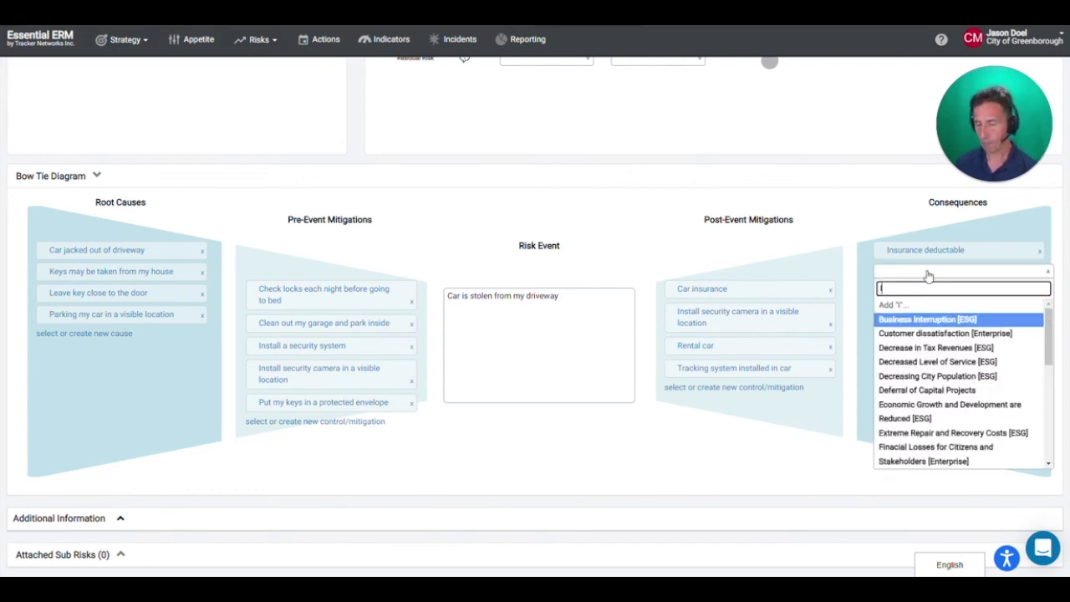
pyautogui.write('nability to get to wrok me')
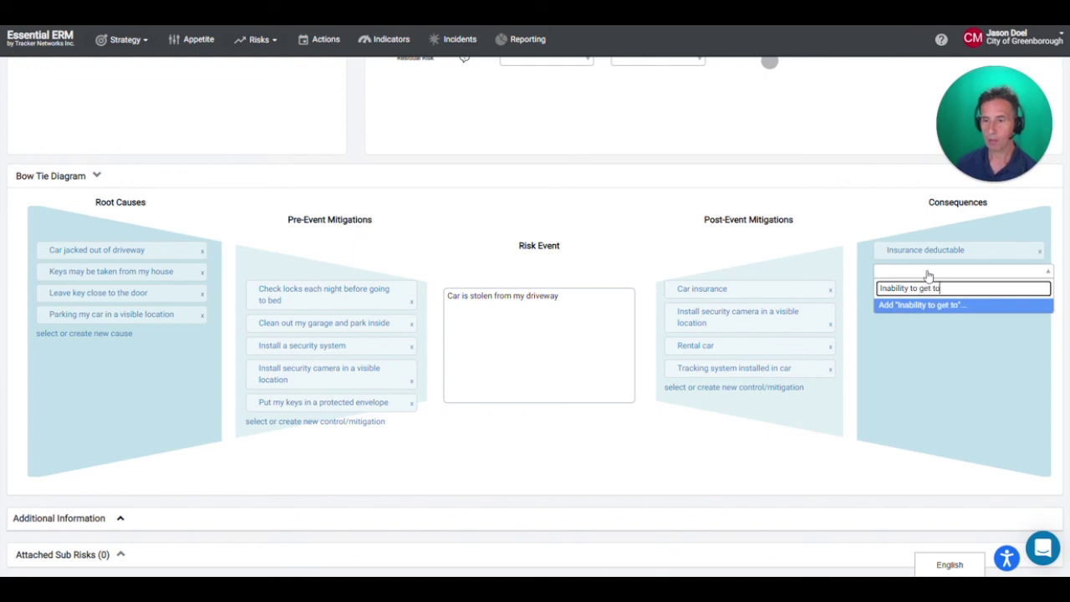
pyautogui.press('BackSpace')
pyautogui.press('BackSpace')
pyautogui.press('BackSpace')
pyautogui.press('BackSpace')
pyautogui.press('BackSpace')
pyautogui.press('BackSpace')
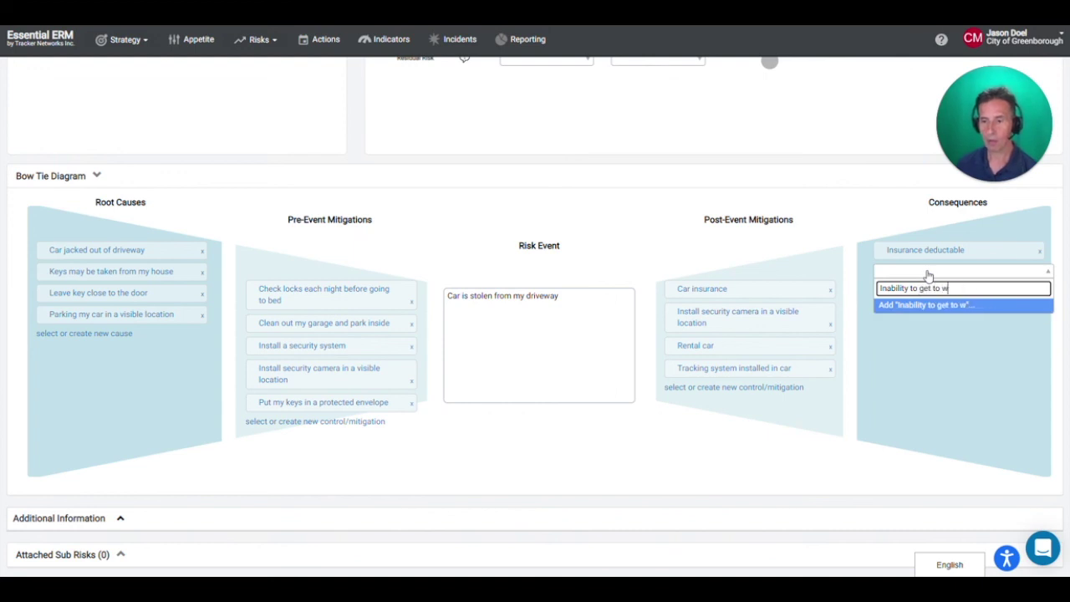
pyautogui.write('ork meetings')
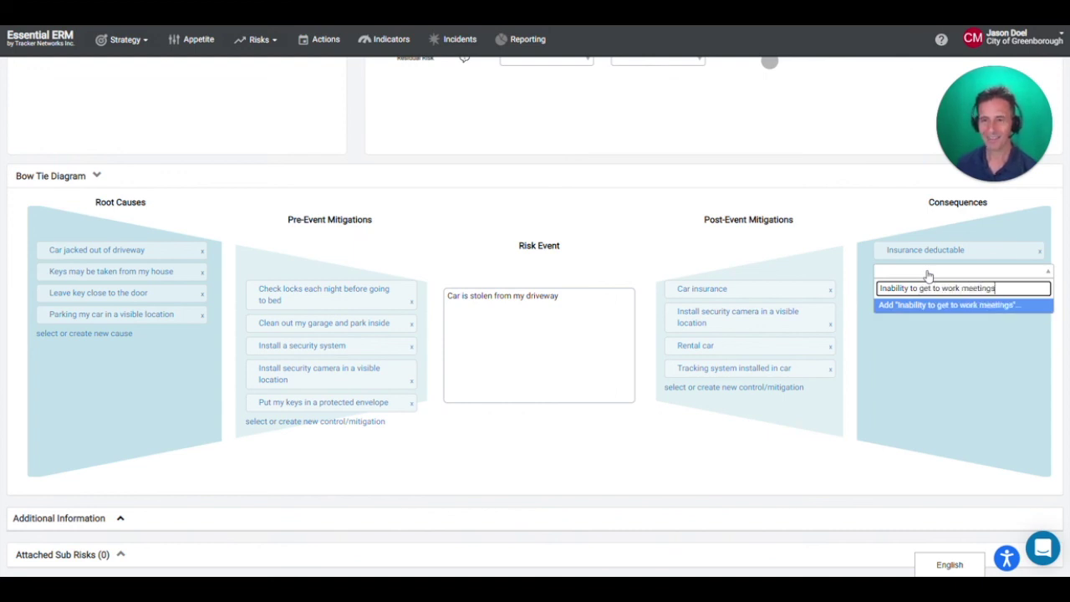
pyautogui.press('Return')
pyautogui.click(901, 293)
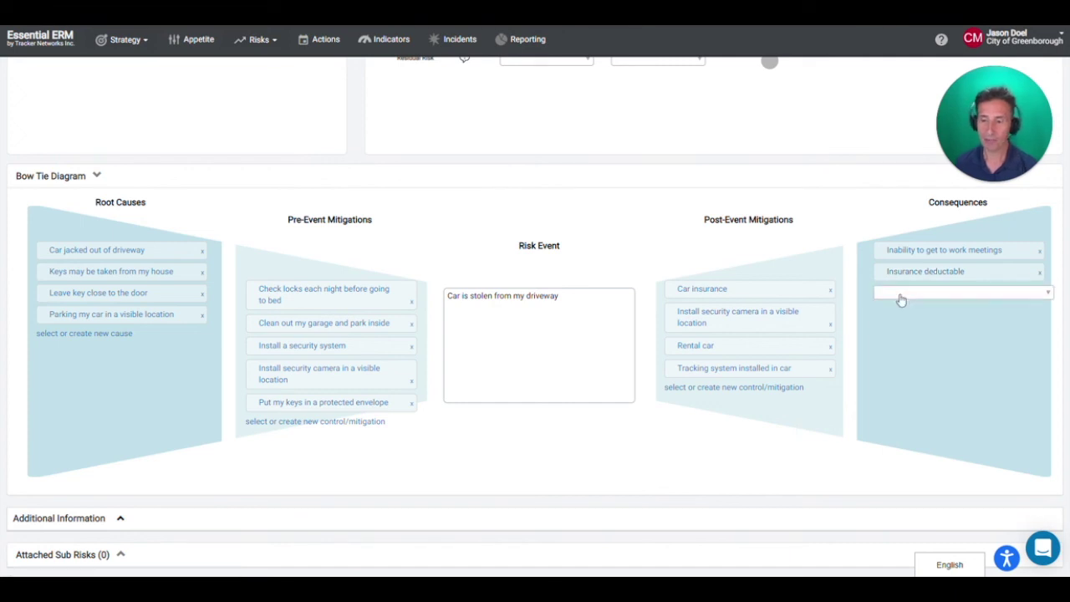
pyautogui.write('Injury')
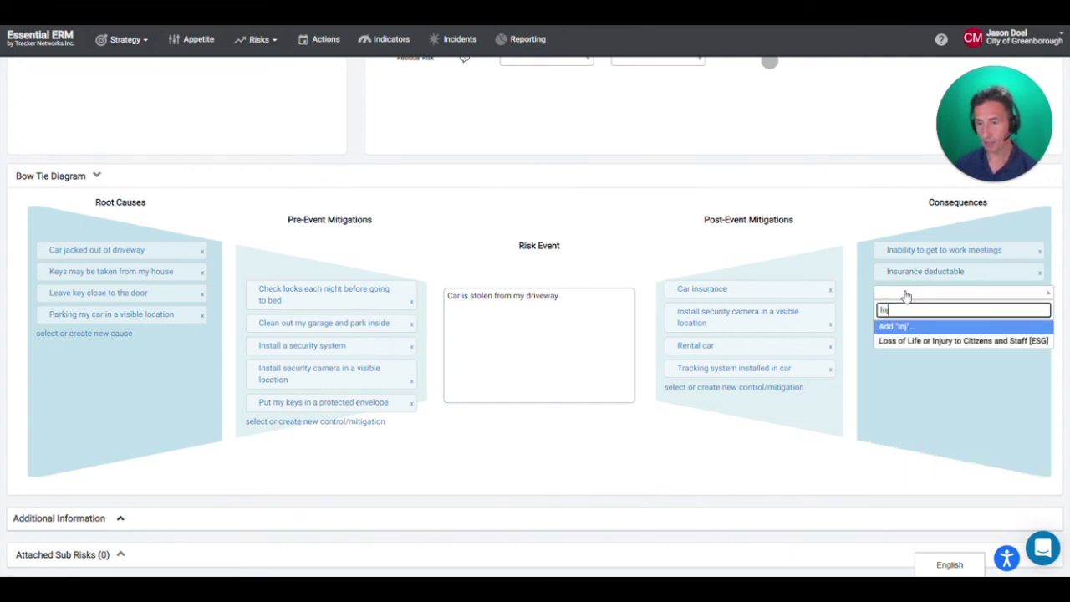
pyautogui.write(' or worse')
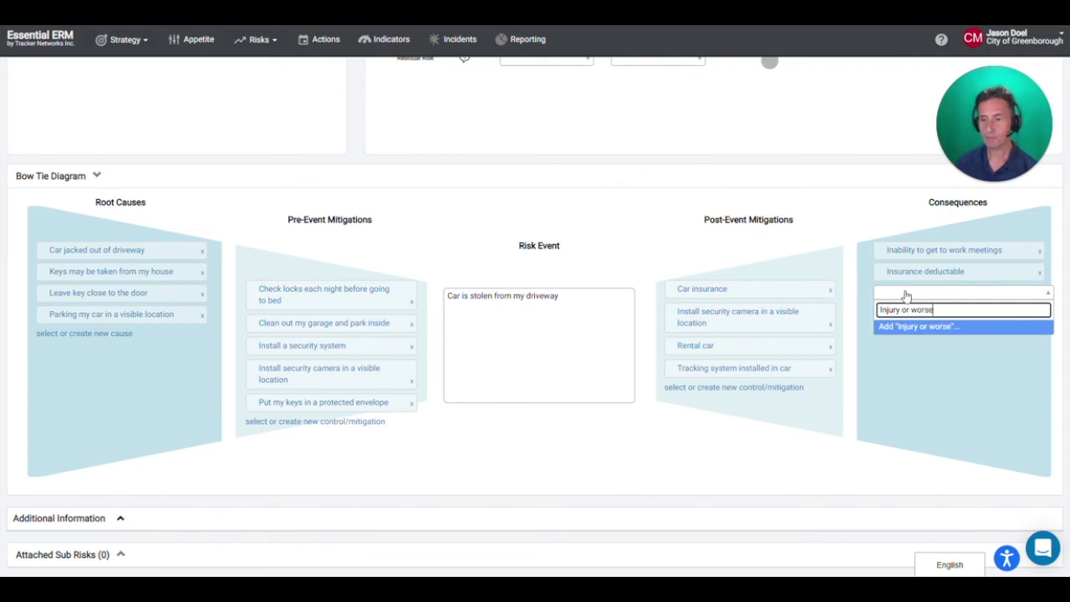
pyautogui.press('Return')
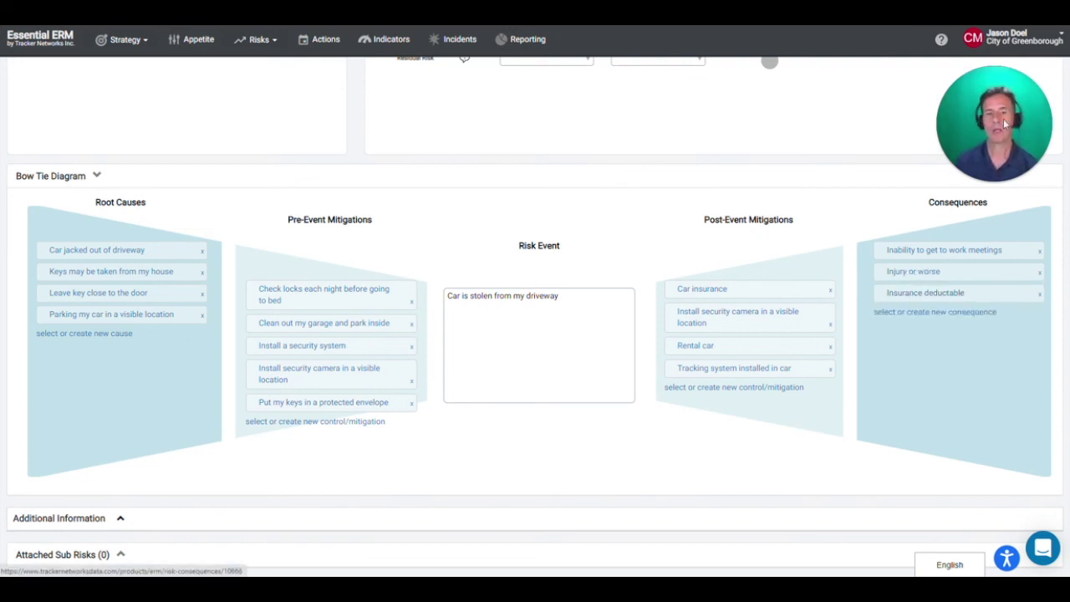